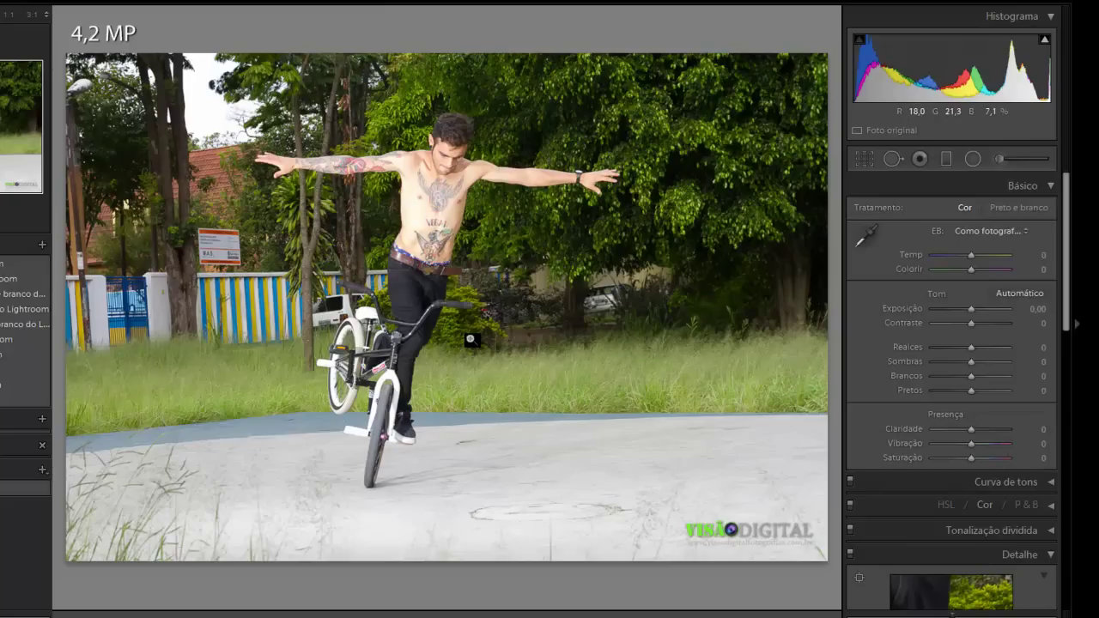
- Crop the BMX photo tighter around the rider, trimming all four edges and cutting out the watermark
left_click(866, 159)
left_click_drag(825, 54, 747, 71)
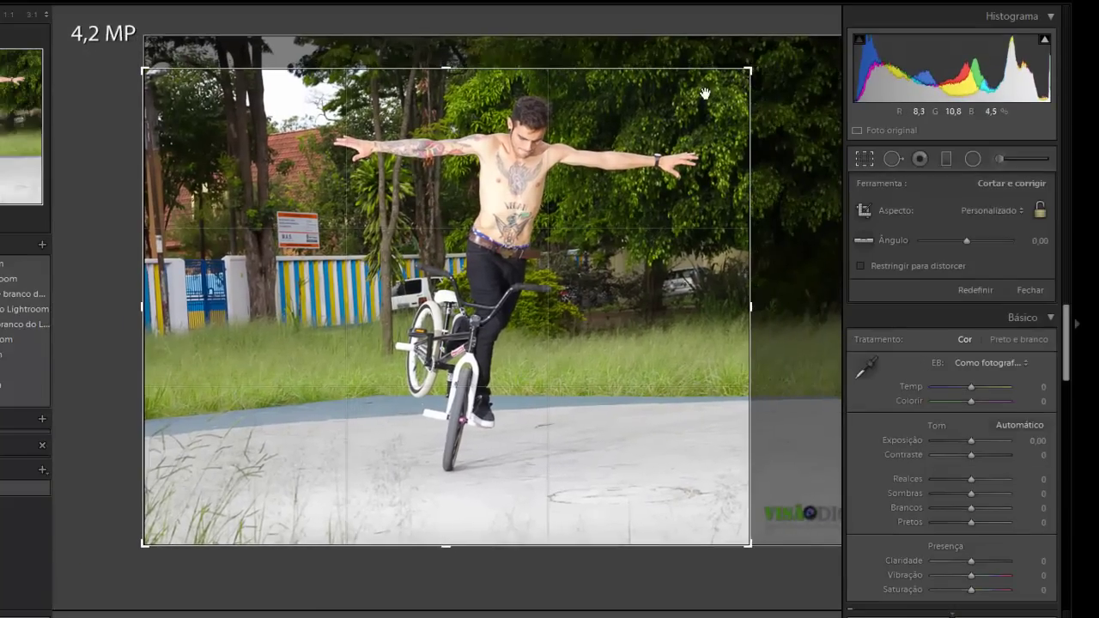
left_click_drag(143, 544, 212, 527)
key("Return")
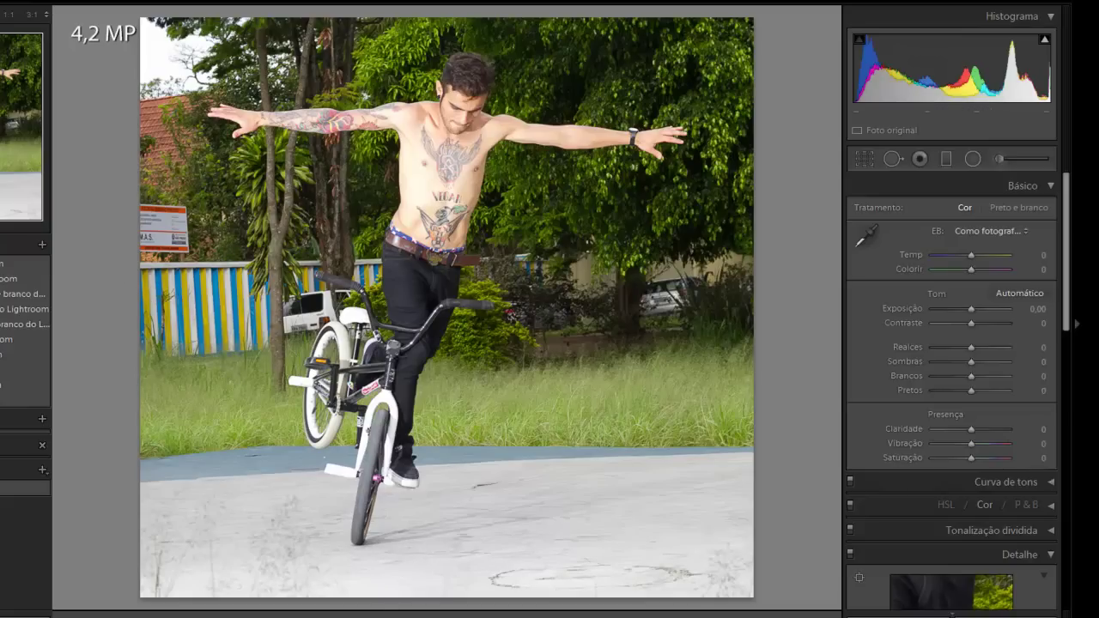
- Go to the next BMX photo and straighten it with a crop angle of 1.31
key("Right")
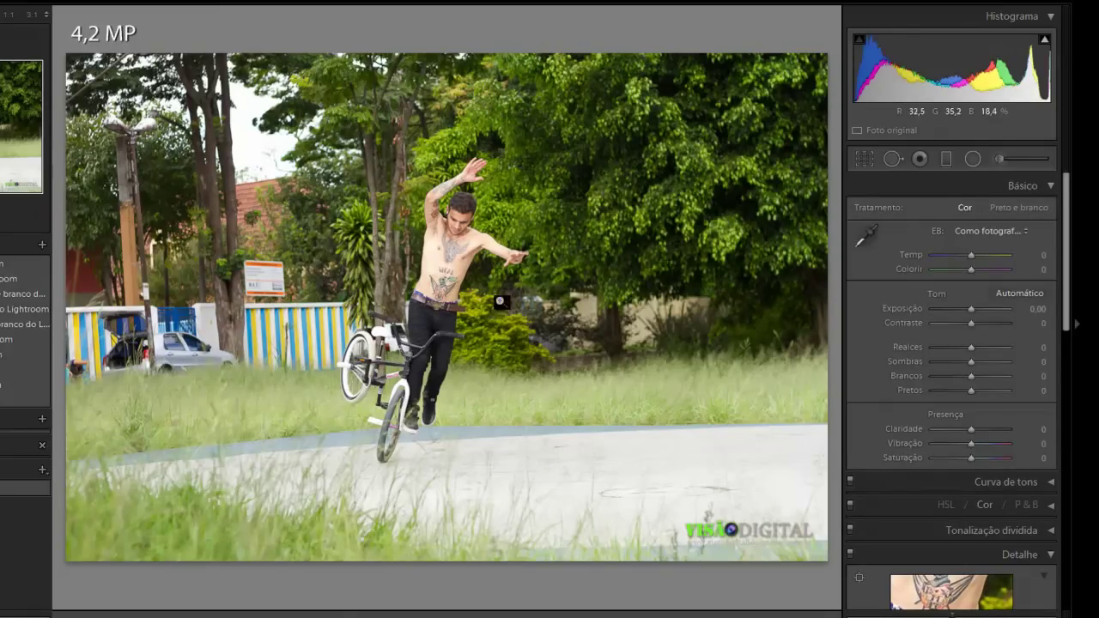
left_click(866, 160)
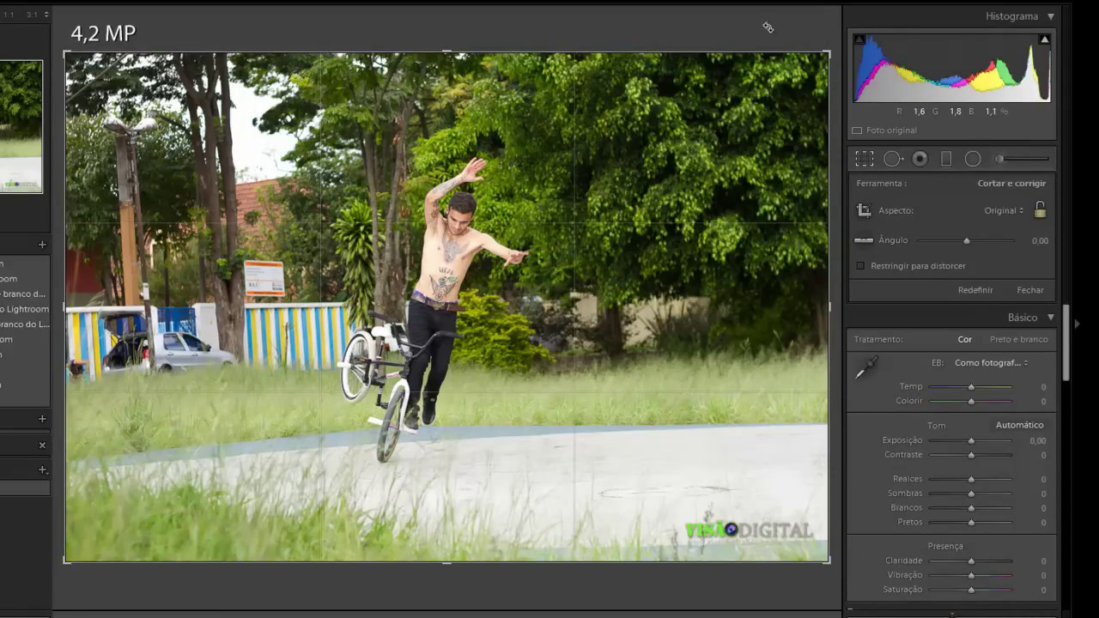
left_click_drag(816, 25, 831, 32)
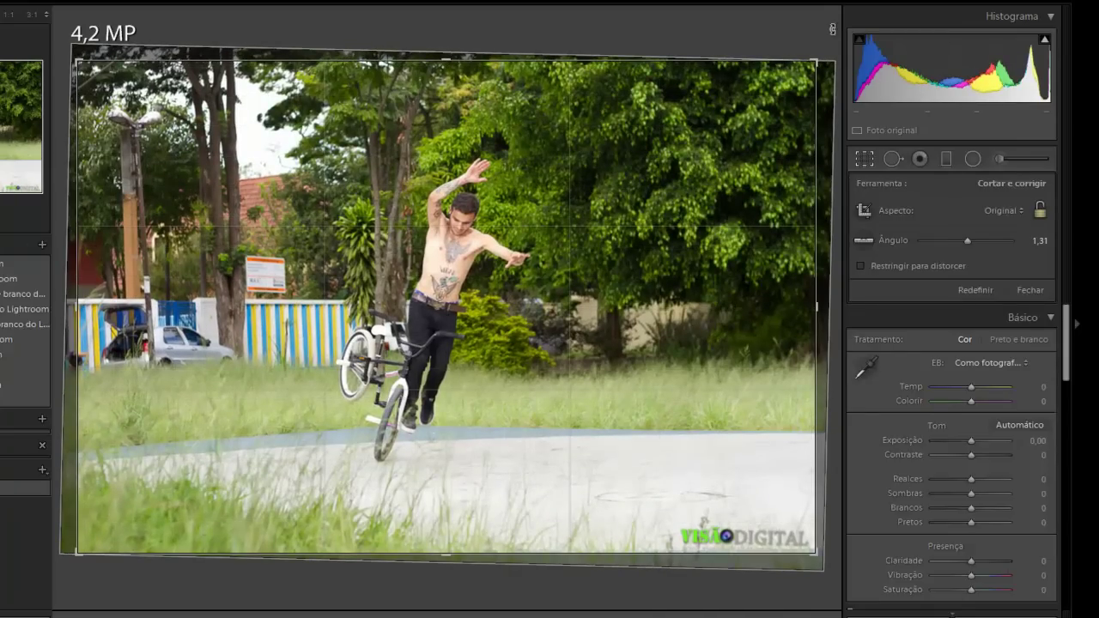
- Crop out the parked car, the upper foliage and the watermark strip, leaving the rider near the left third of the frame
left_click_drag(76, 306, 172, 306)
left_click_drag(463, 55, 461, 91)
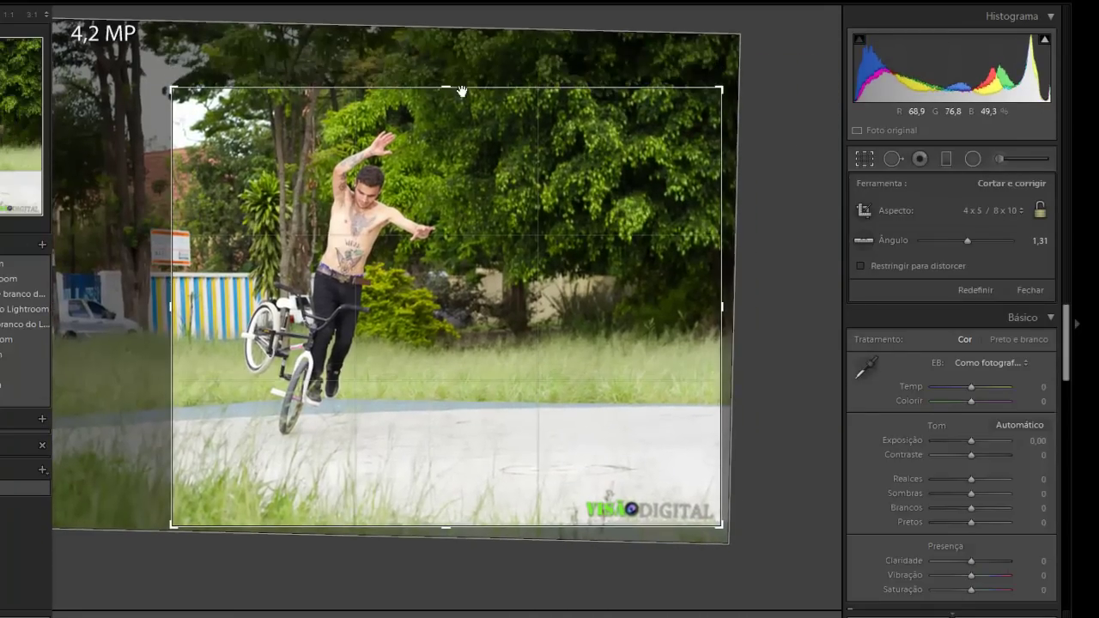
left_click_drag(367, 539, 369, 498)
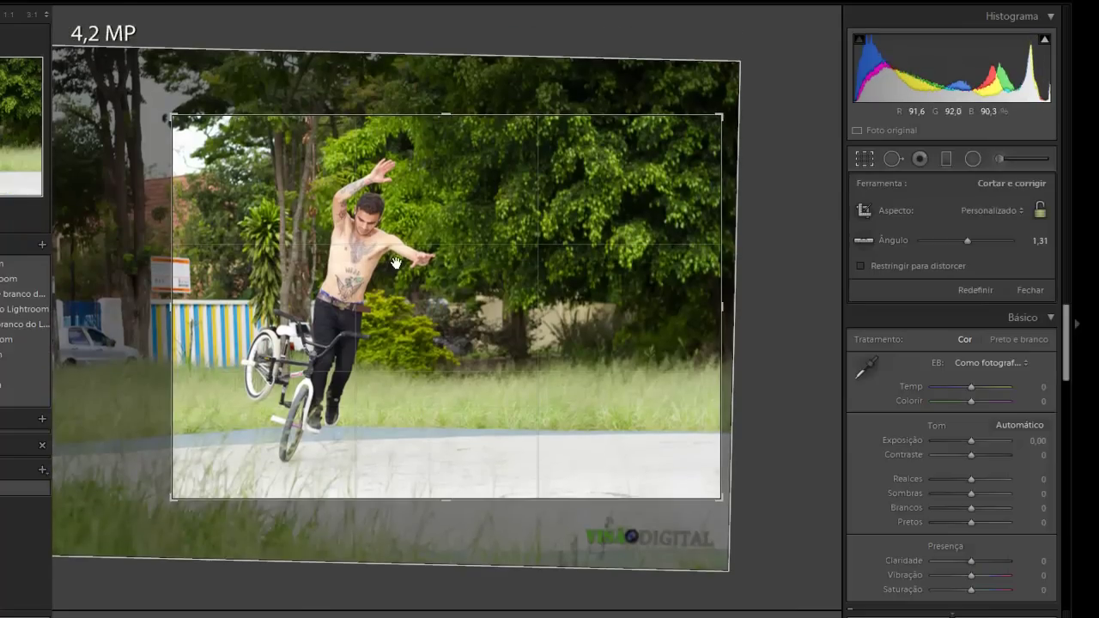
left_click_drag(172, 316, 165, 316)
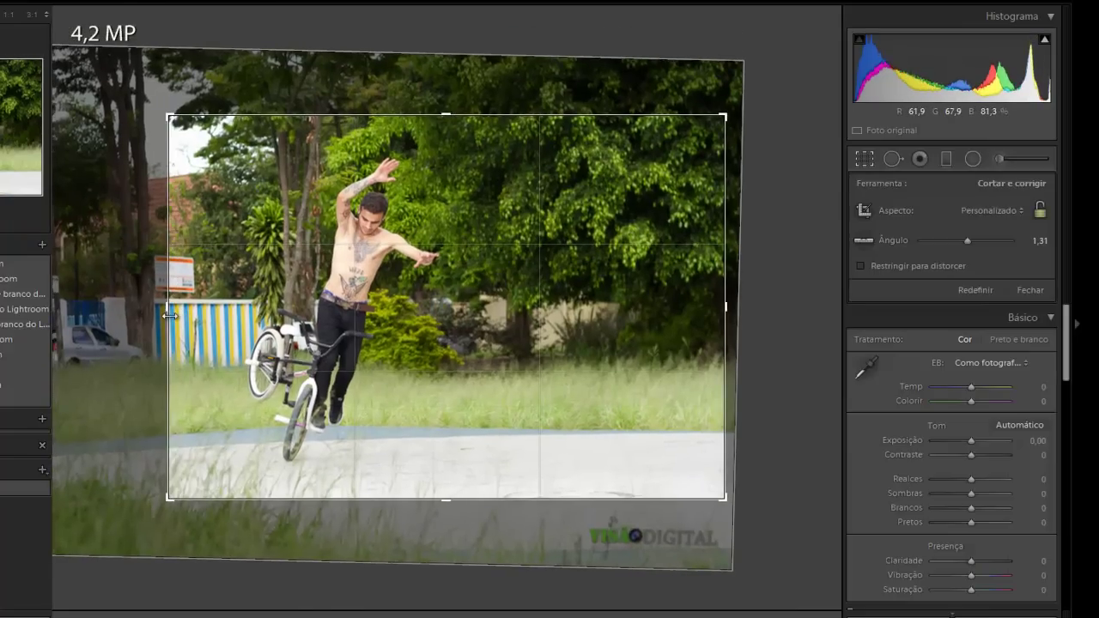
key("Return")
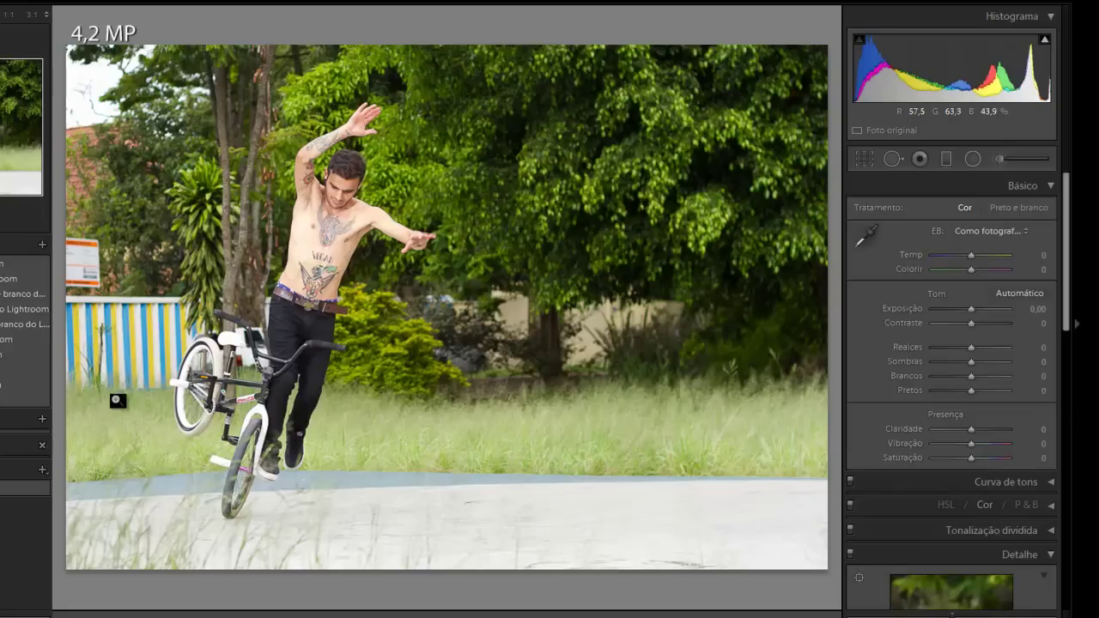
- On the 0.2 MP bridge photo, set the exposure to +0.54 and the luminance noise reduction to 64
key("Right")
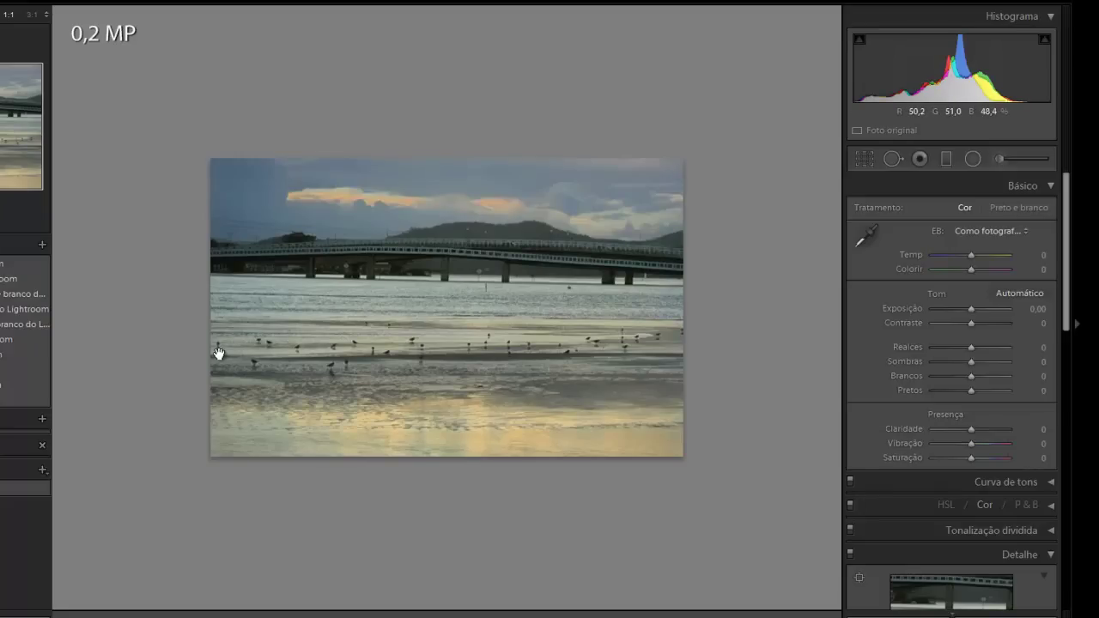
left_click(862, 157)
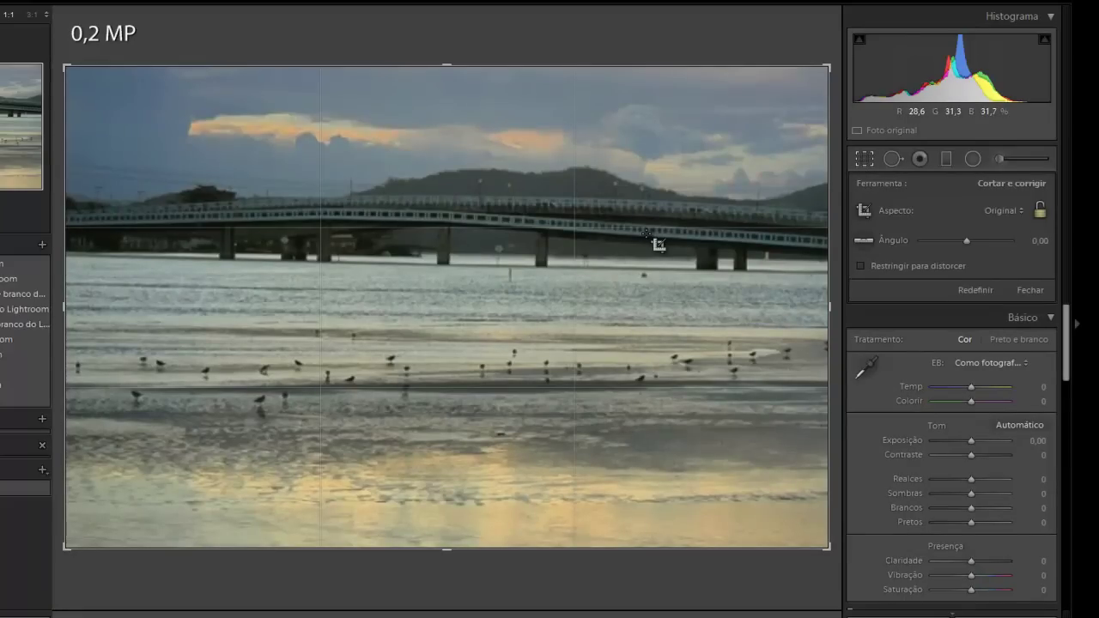
key("Return")
left_click_drag(922, 87, 943, 86)
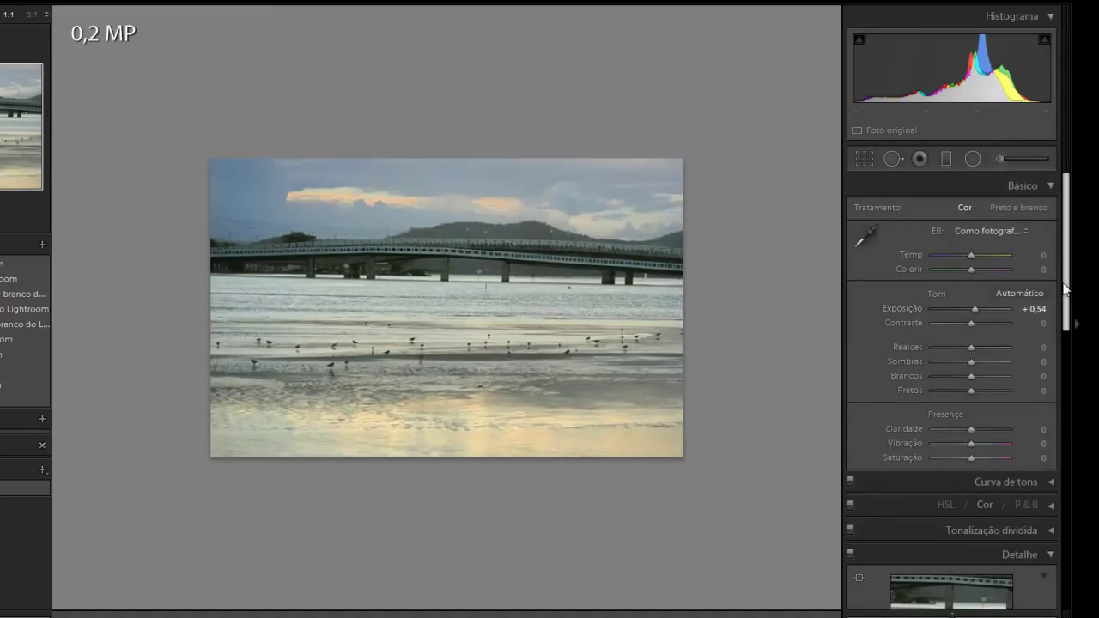
left_click_drag(1072, 263, 1075, 403)
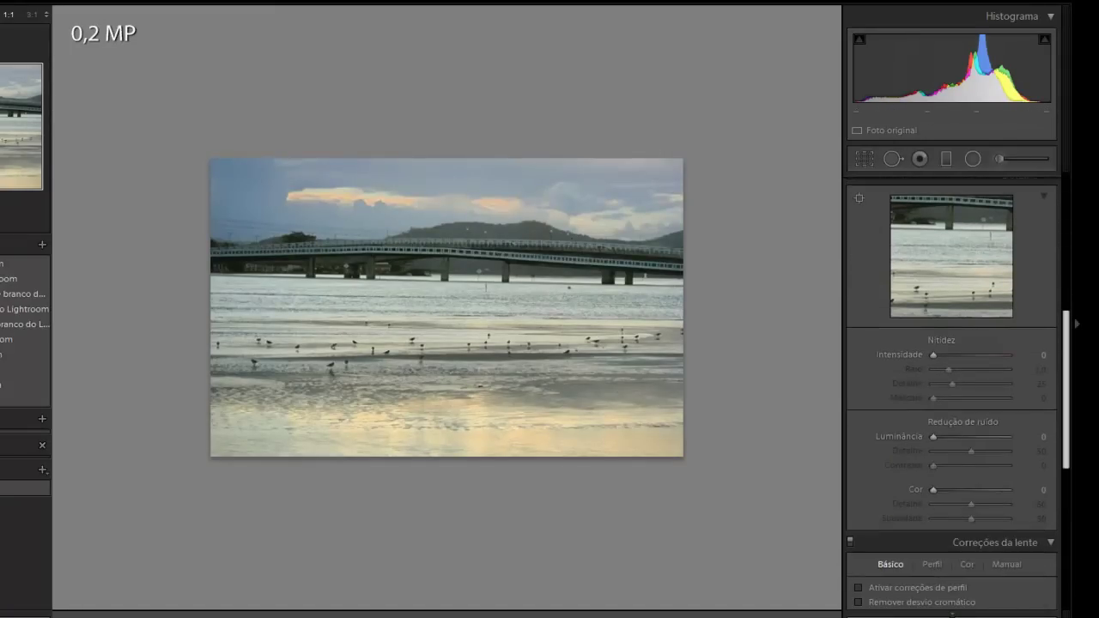
left_click_drag(938, 438, 961, 438)
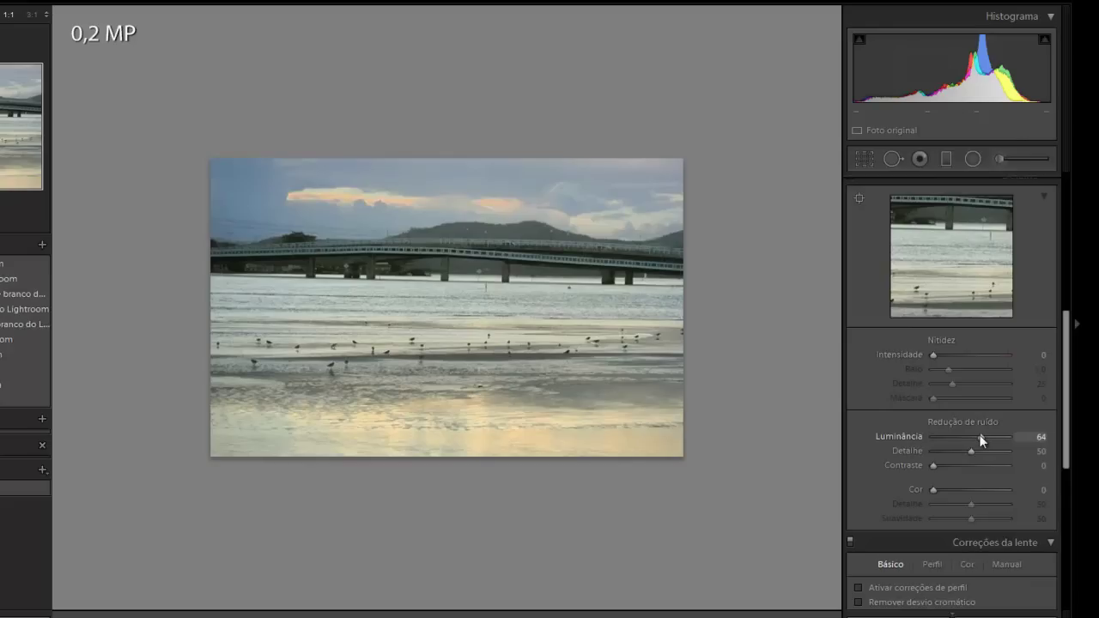
- Compare the bridge photo before and after at fit and 1:1 zoom, then go on to the night portrait
key("y")
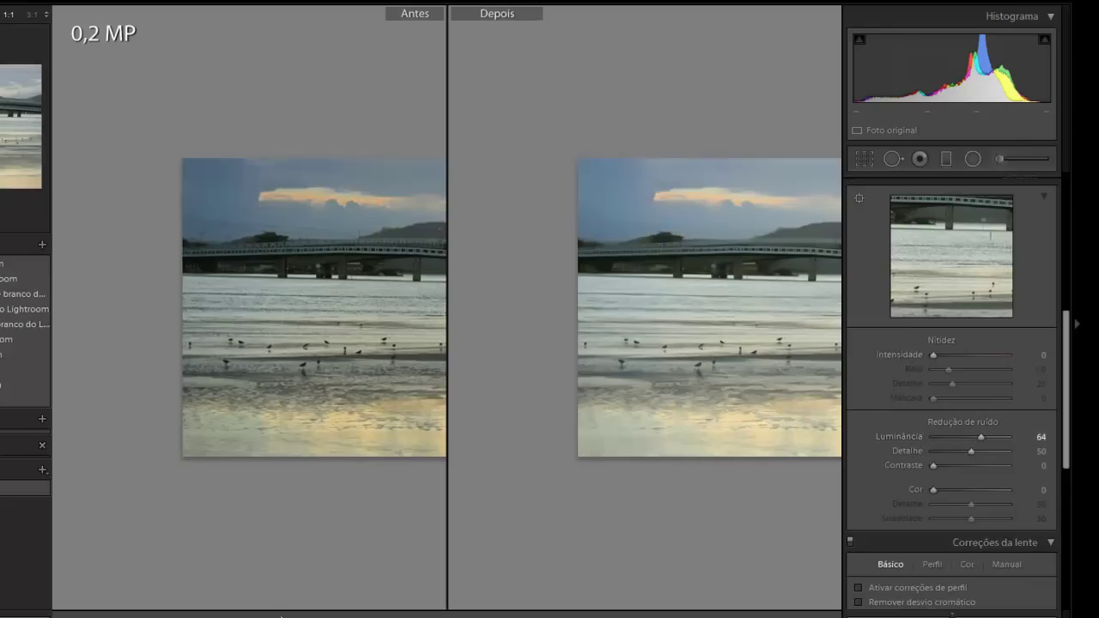
left_click_drag(576, 266, 529, 255)
left_click(570, 235)
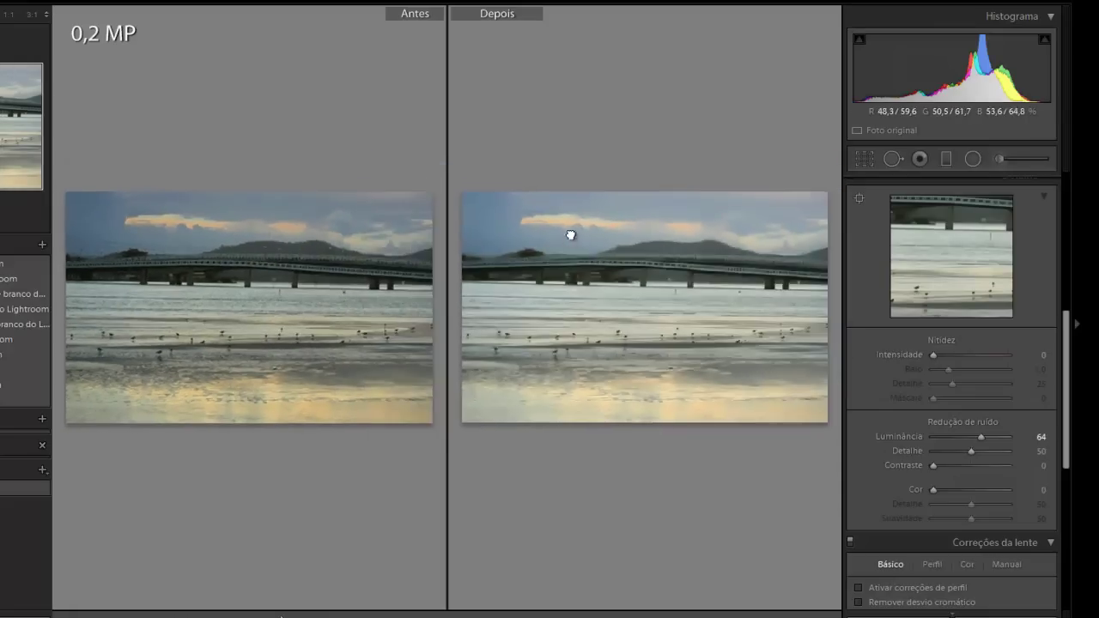
left_click(573, 235)
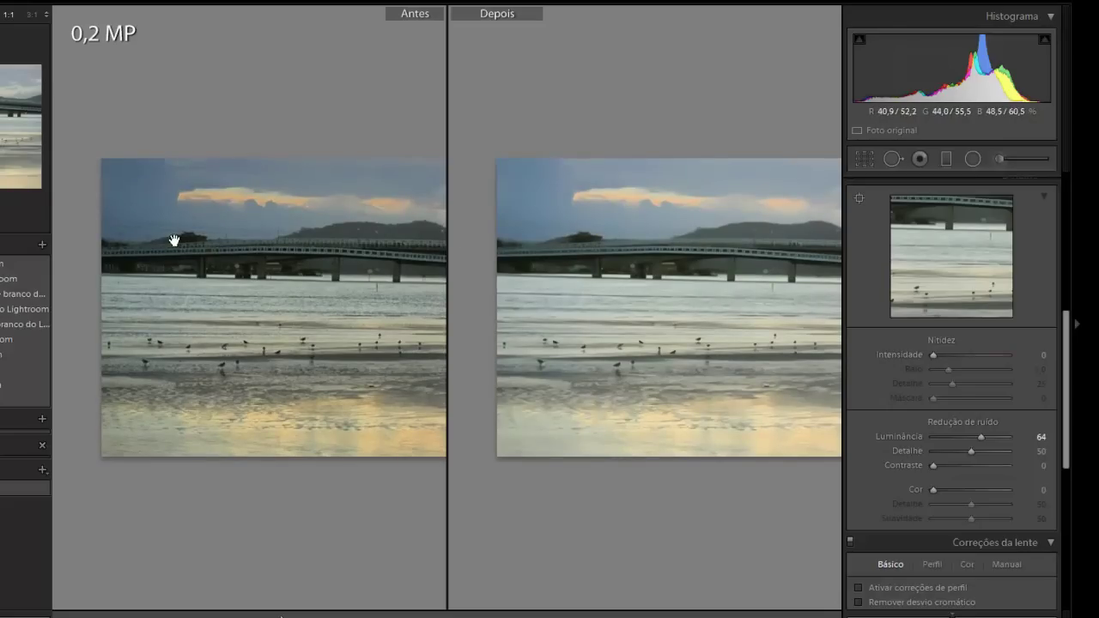
left_click_drag(630, 231, 606, 234)
mouse_move(682, 224)
left_mouse_down()
mouse_move(589, 221)
mouse_move(696, 213)
left_mouse_up()
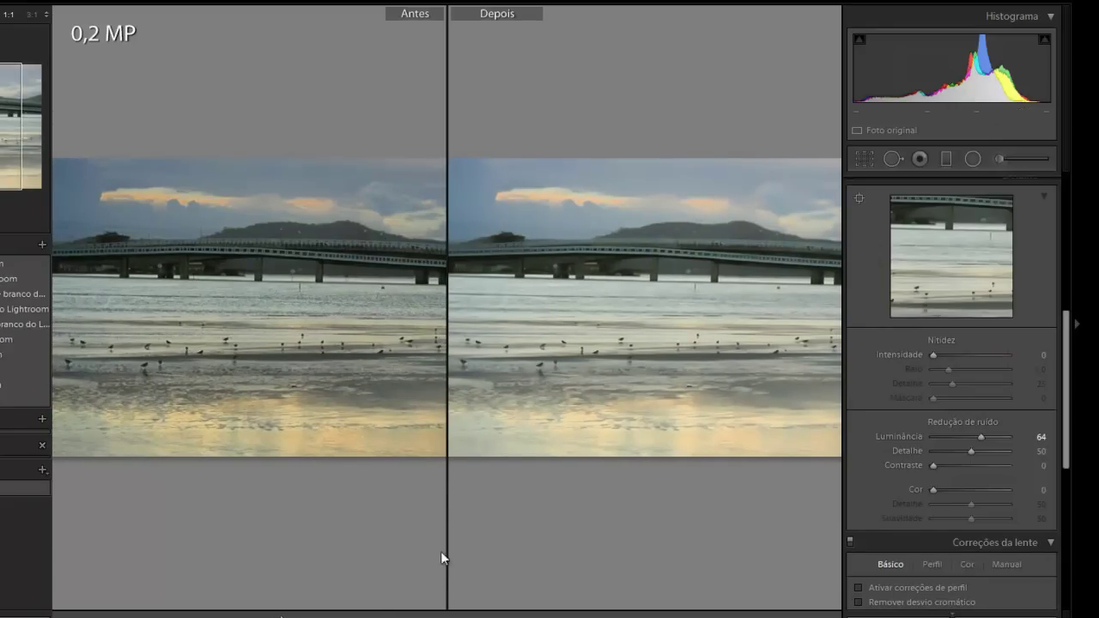
key("y")
key("Right")
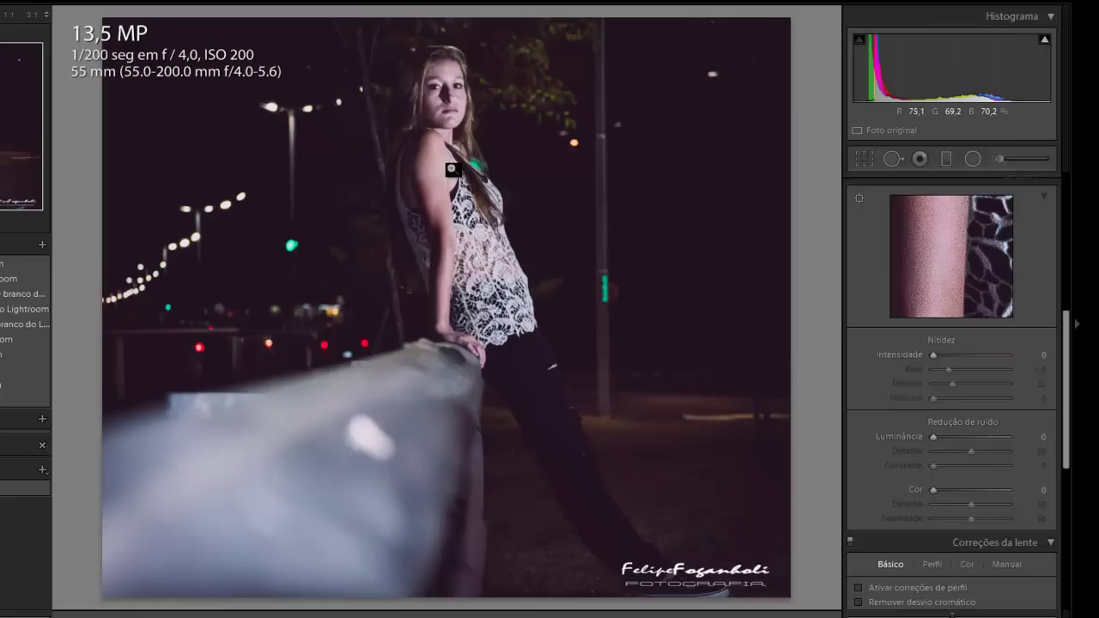
- Crop the night portrait from its left and lower edges so the woman stands on the left third
left_click(865, 157)
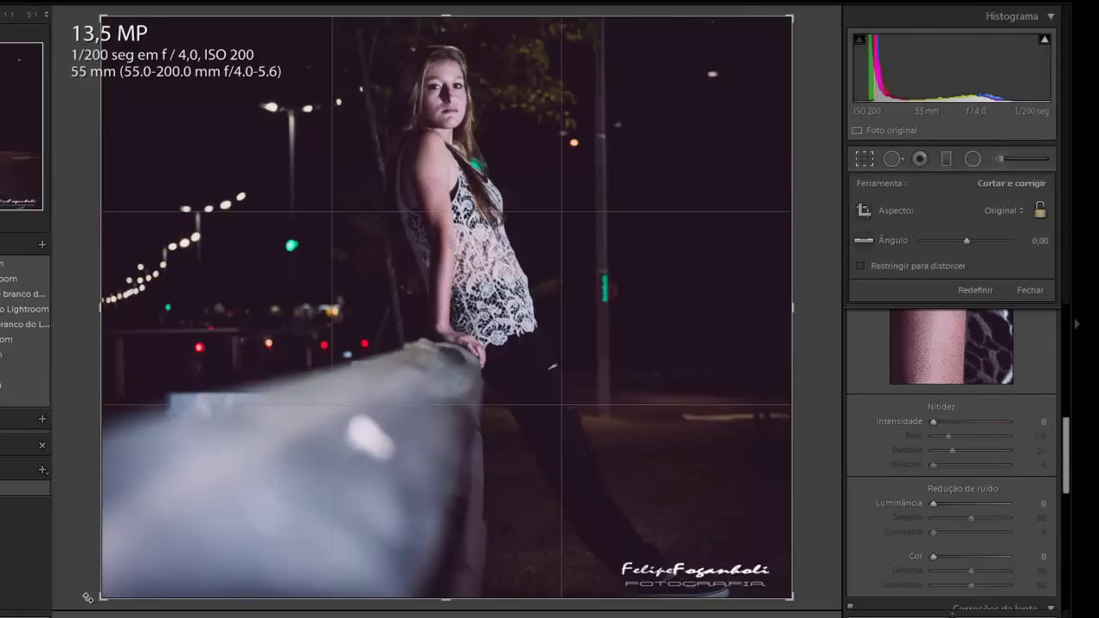
left_click_drag(103, 312, 198, 312)
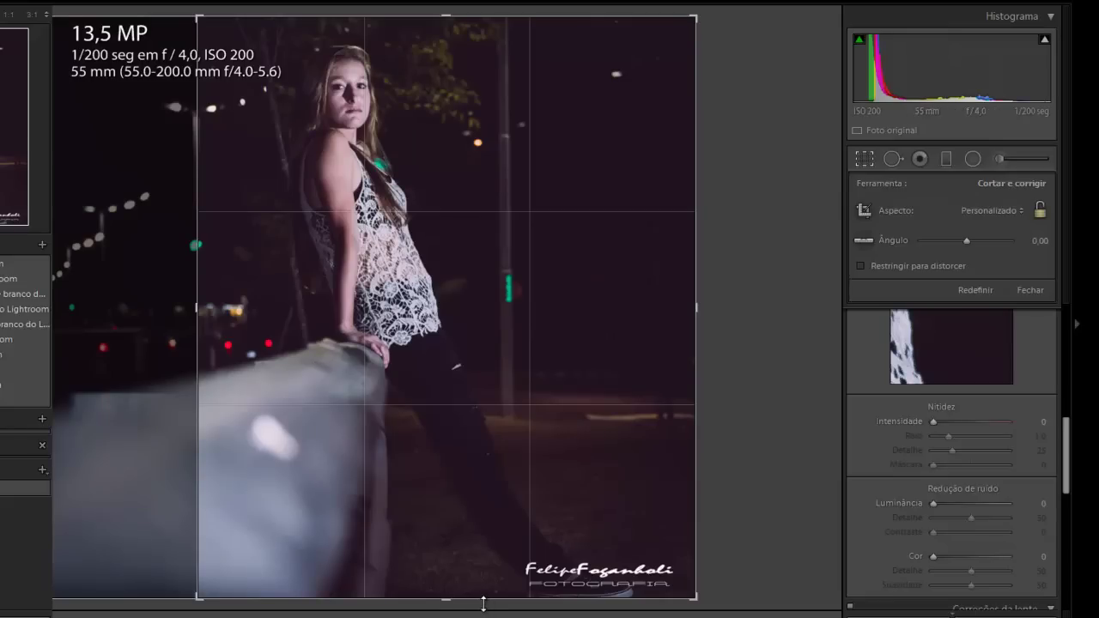
left_click_drag(454, 601, 471, 510)
left_click_drag(195, 301, 212, 307)
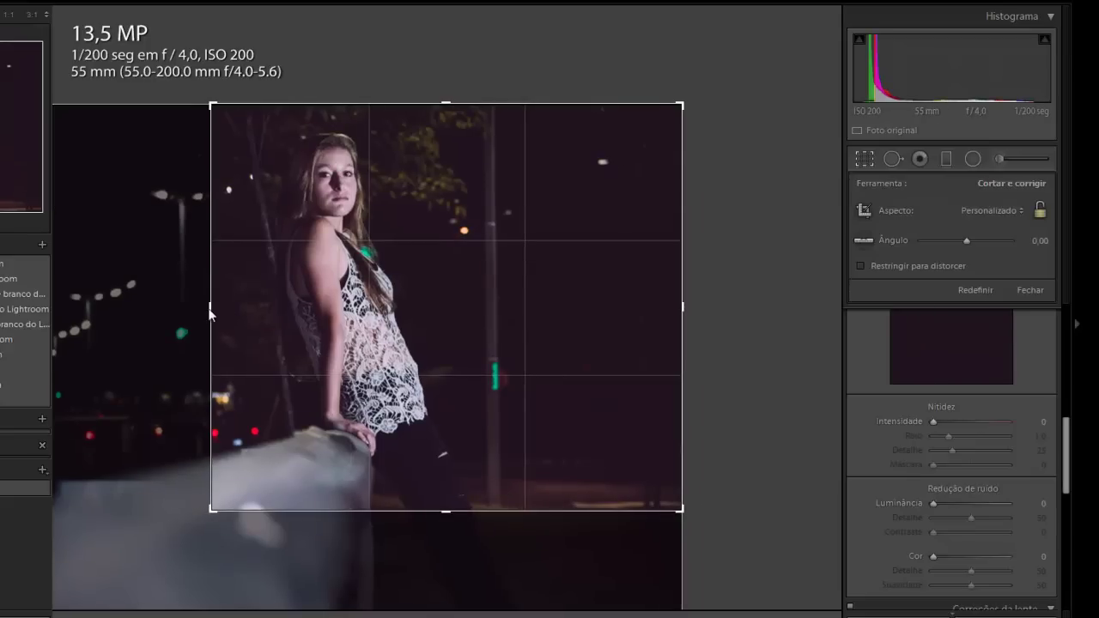
key("Return")
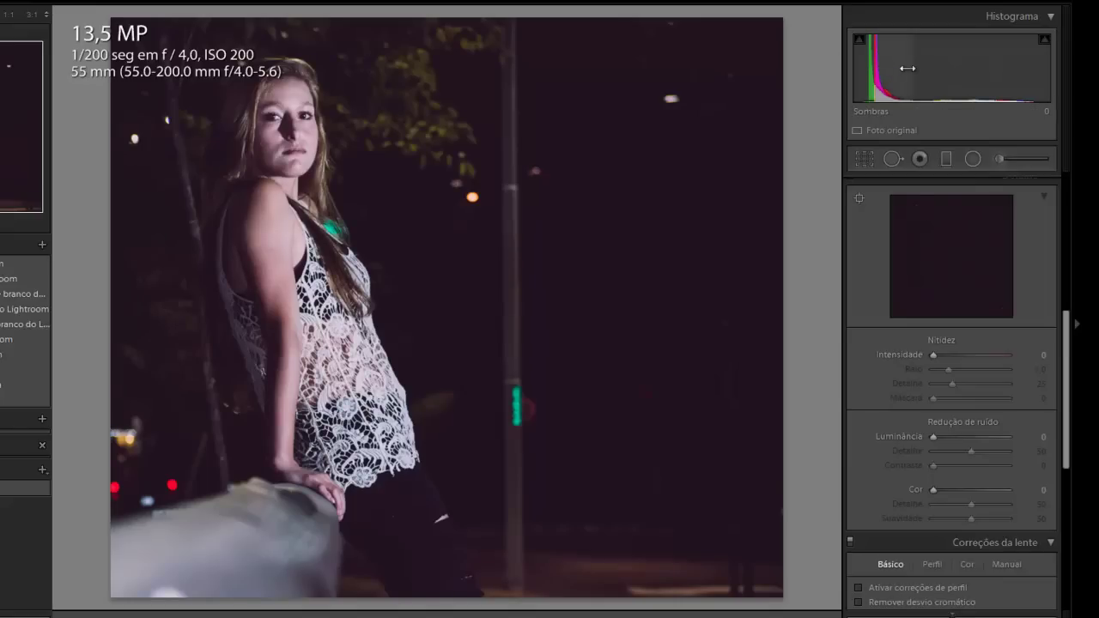
- Brighten the portrait's shadows and set luminance noise reduction to 60, checking the result against the original
left_click_drag(908, 69, 949, 74)
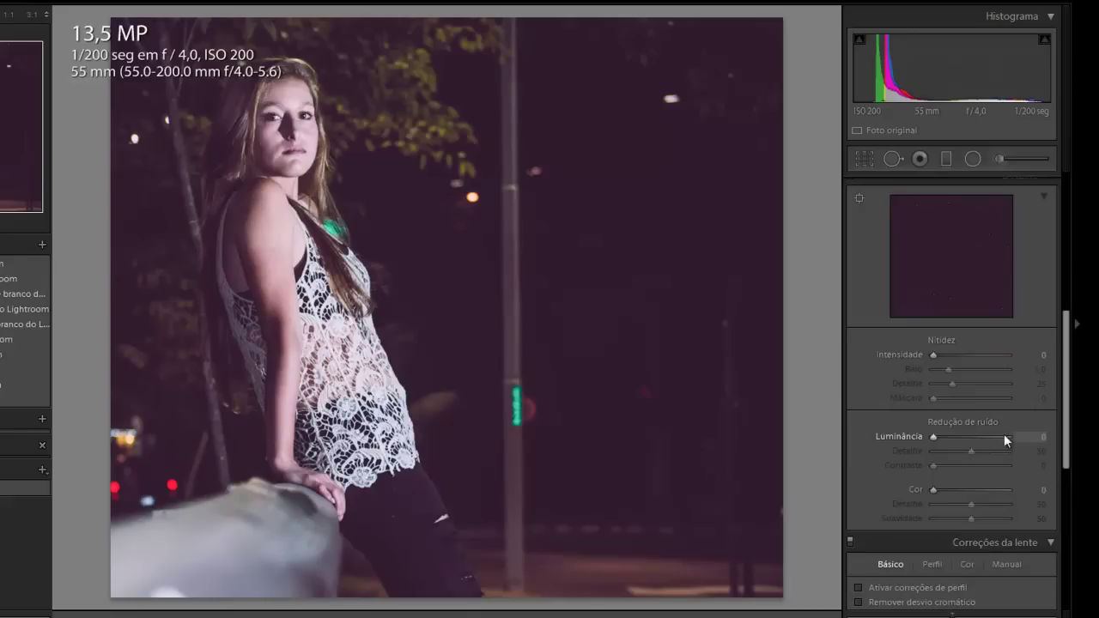
left_click(965, 436)
left_click_drag(965, 438, 978, 438)
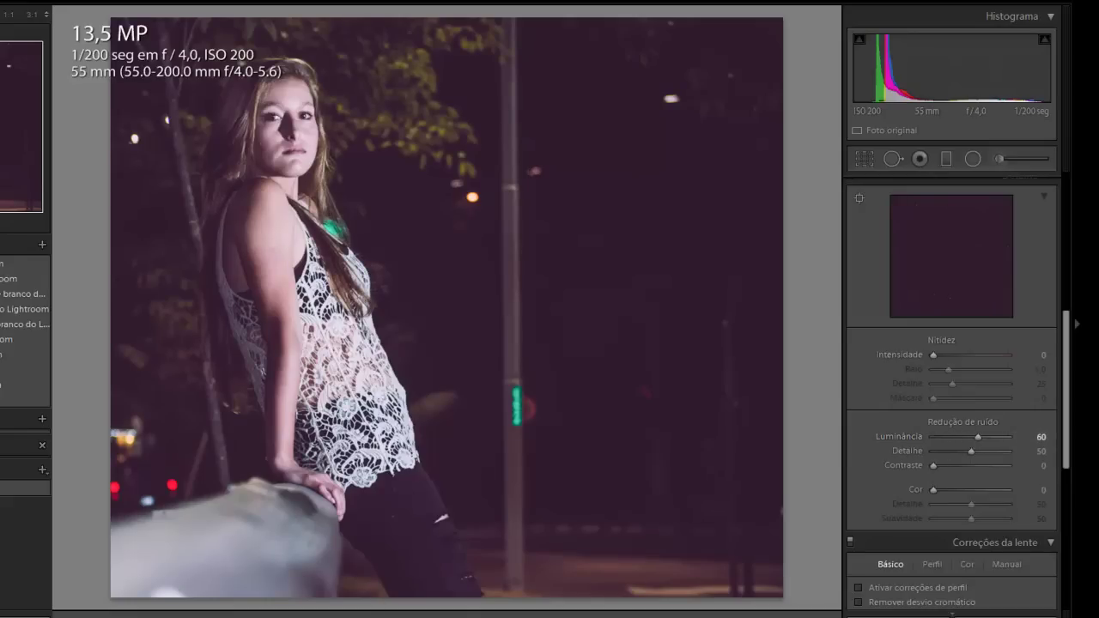
key("y")
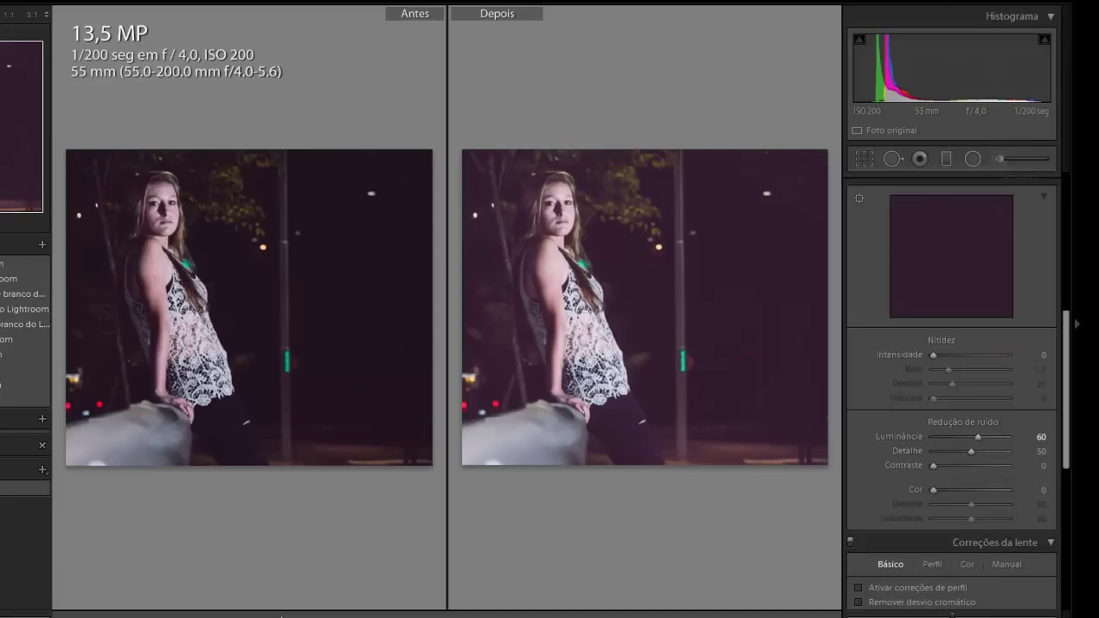
key("y")
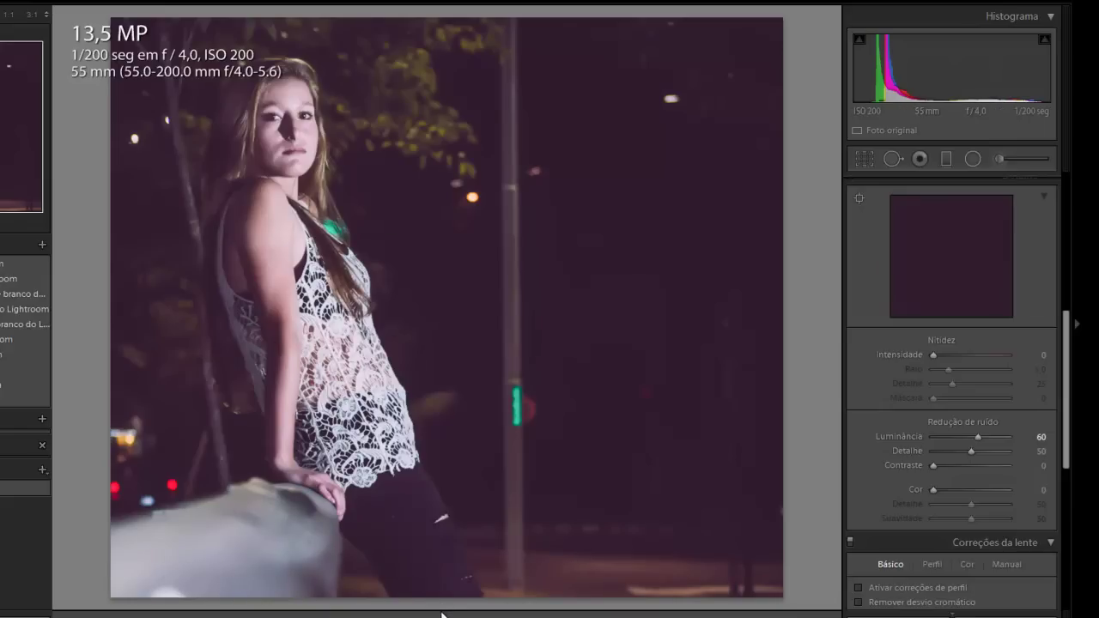
- Reset all develop settings of the night portrait, including its crop
right_click(451, 273)
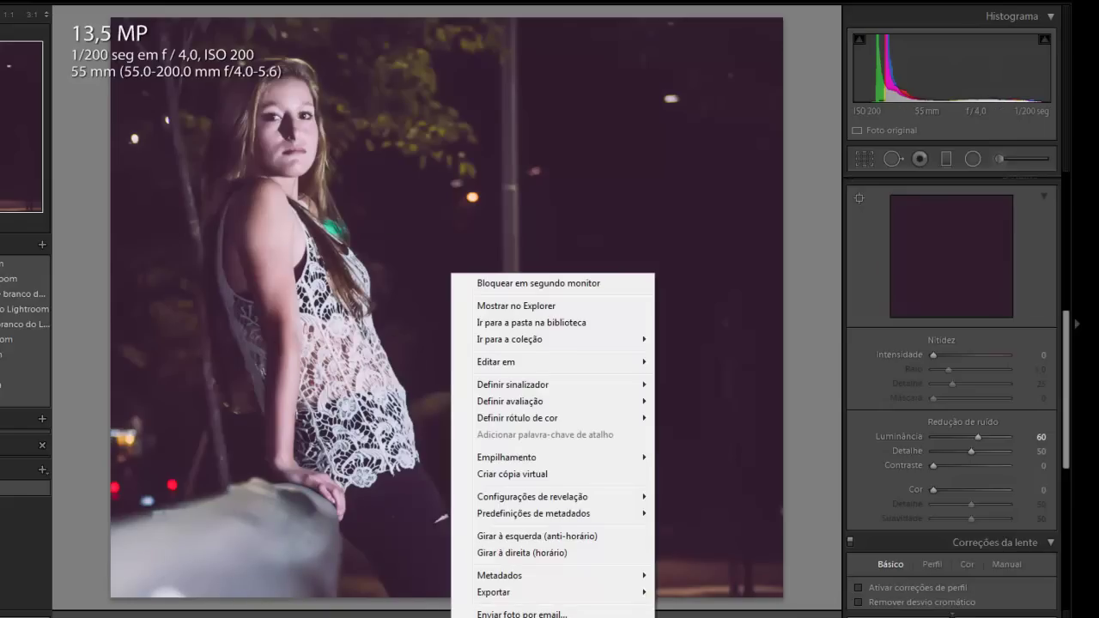
key("Escape")
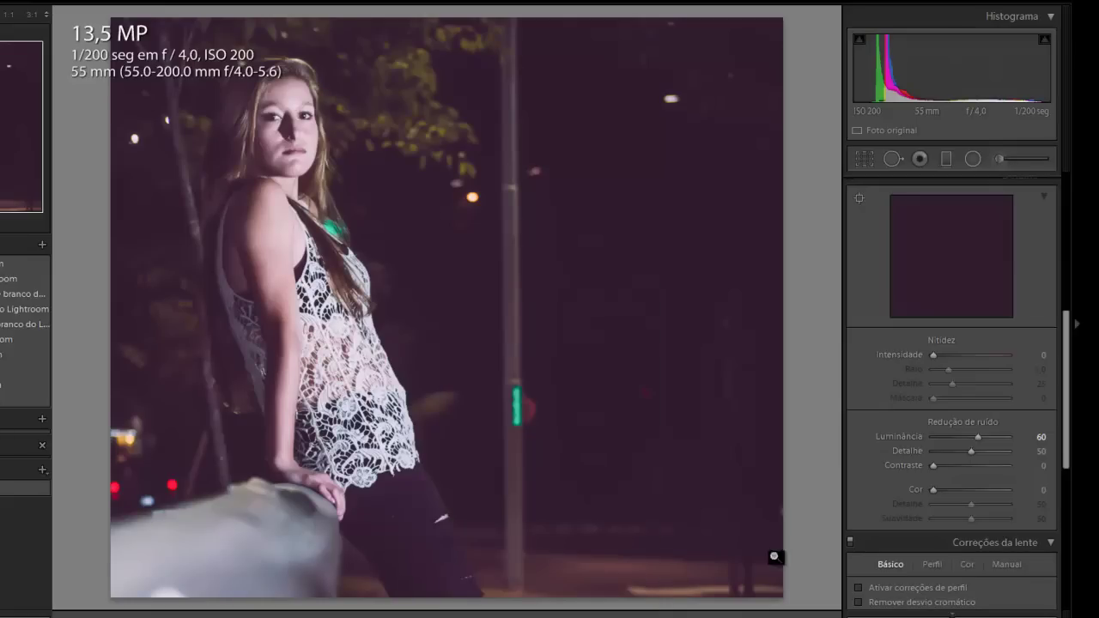
right_click(456, 272)
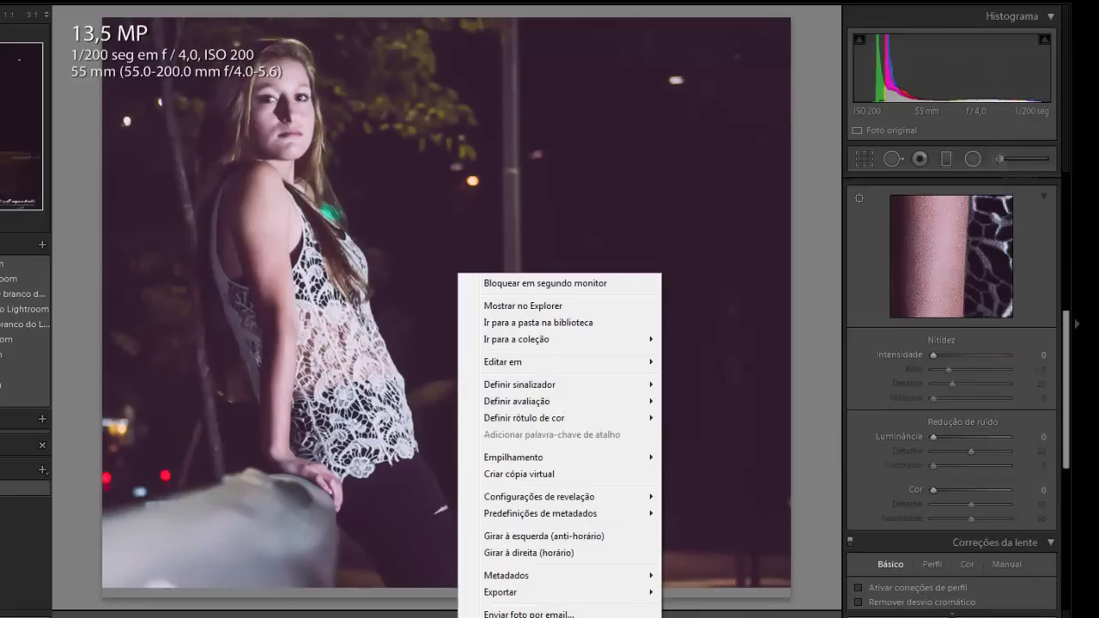
key("Escape")
key("Right")
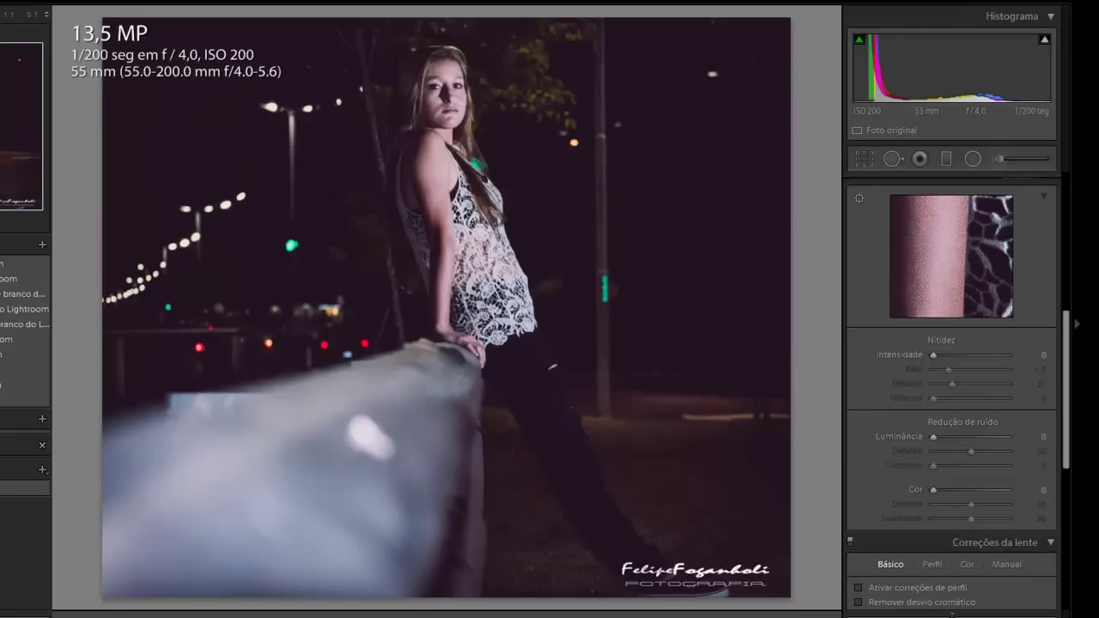
- Crop the night portrait from its lower-left corner to place the woman on the left third, and go to the next photo
left_click(867, 160)
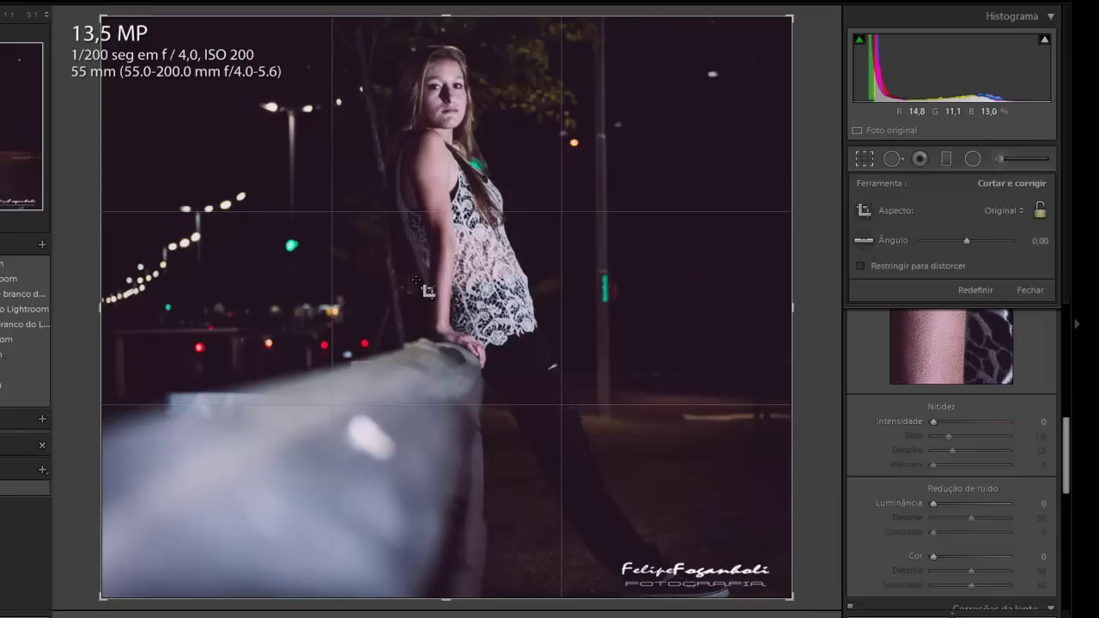
left_click_drag(101, 596, 209, 505)
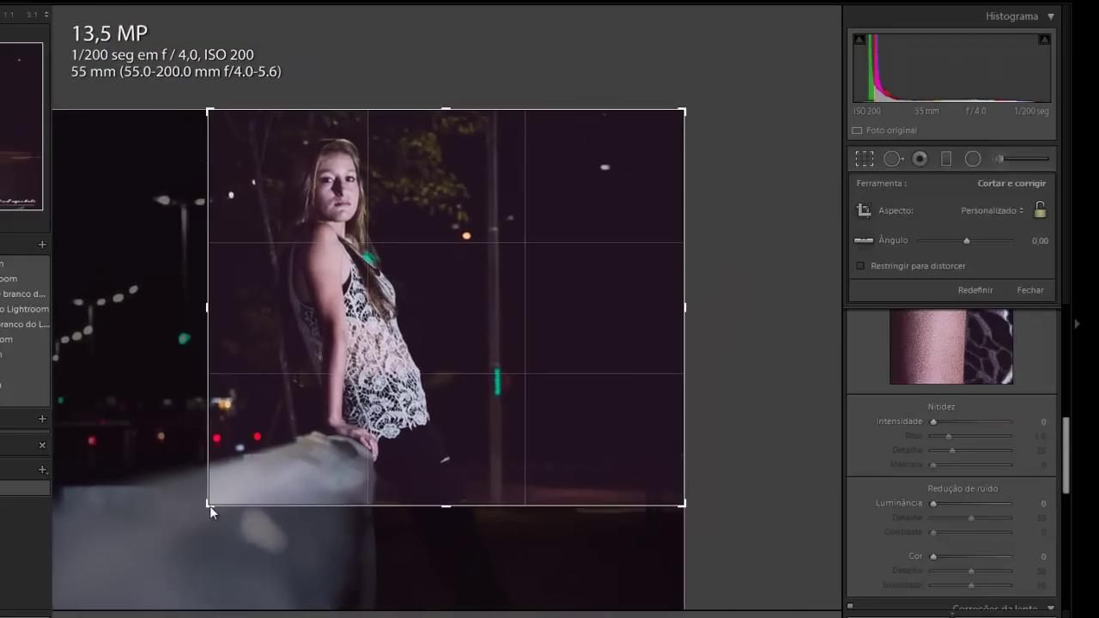
key("Return")
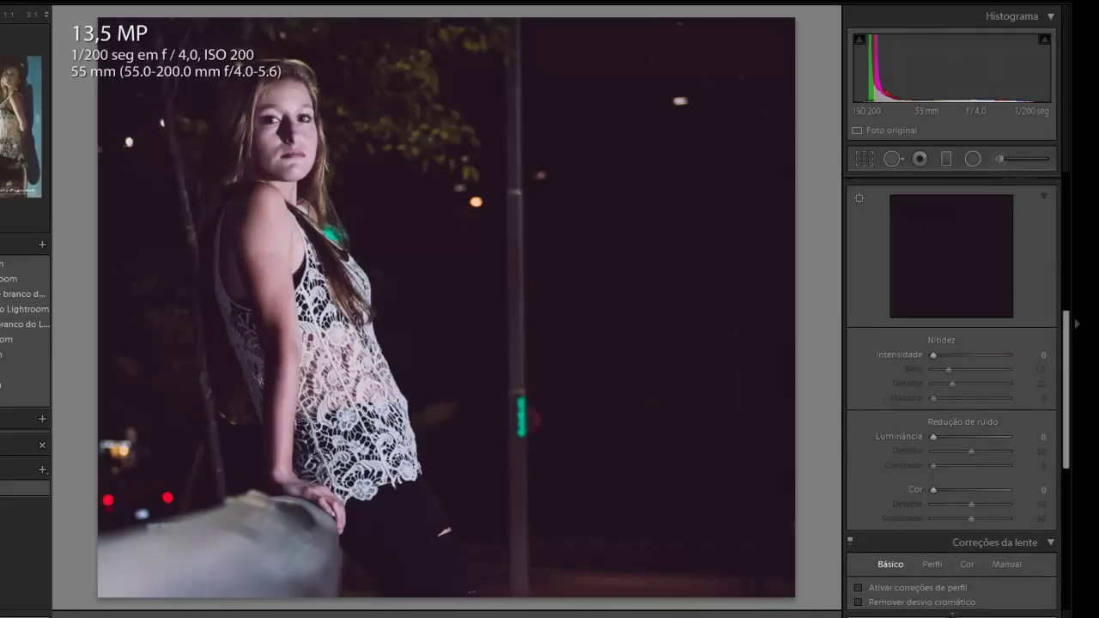
key("Right")
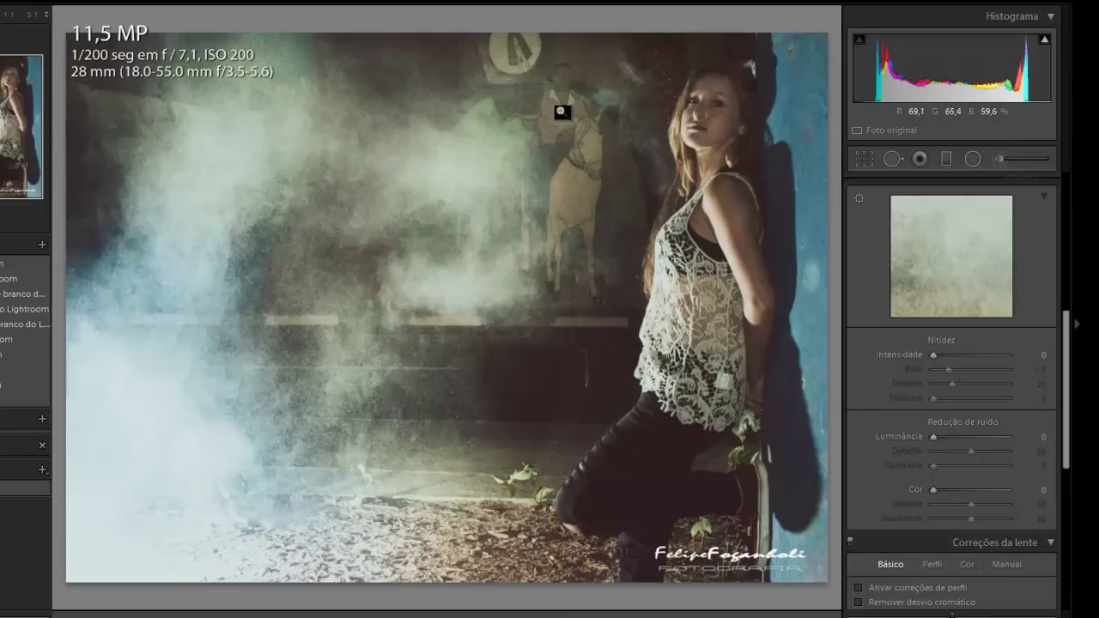
- Set the smoke portrait's luminance noise reduction to 30 and raise its overall exposure
left_click(712, 111)
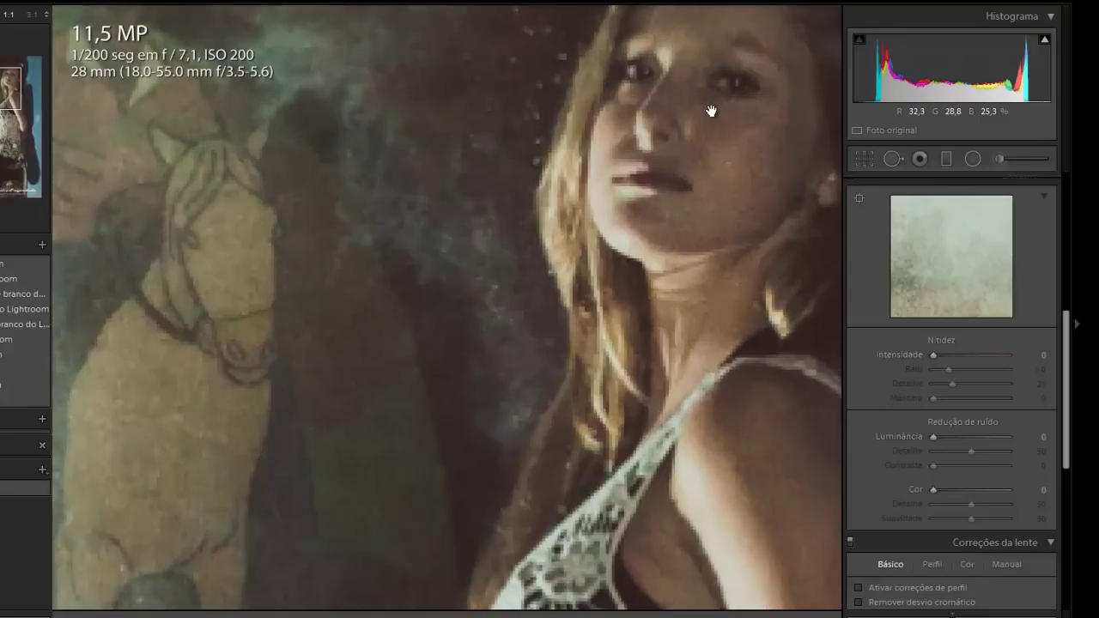
left_click(711, 110)
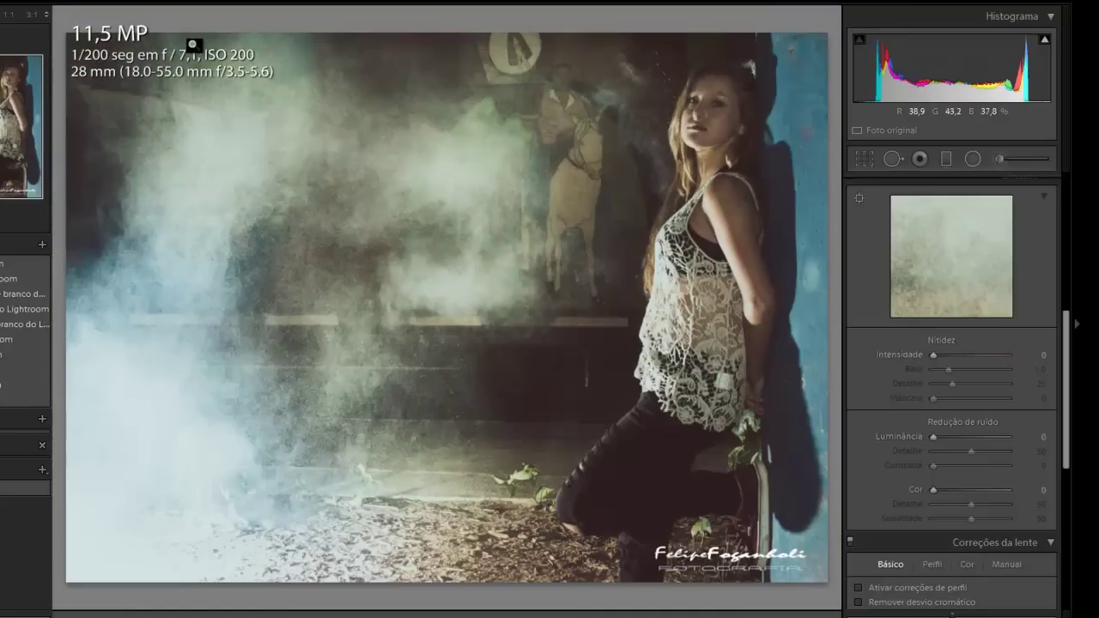
left_click(729, 123)
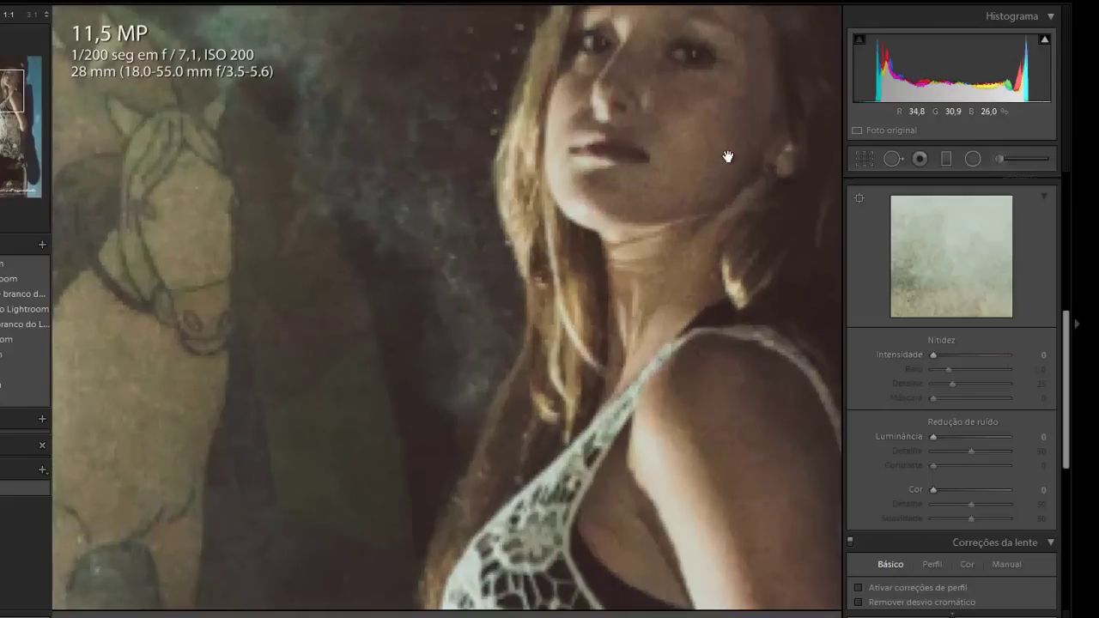
left_click(691, 120)
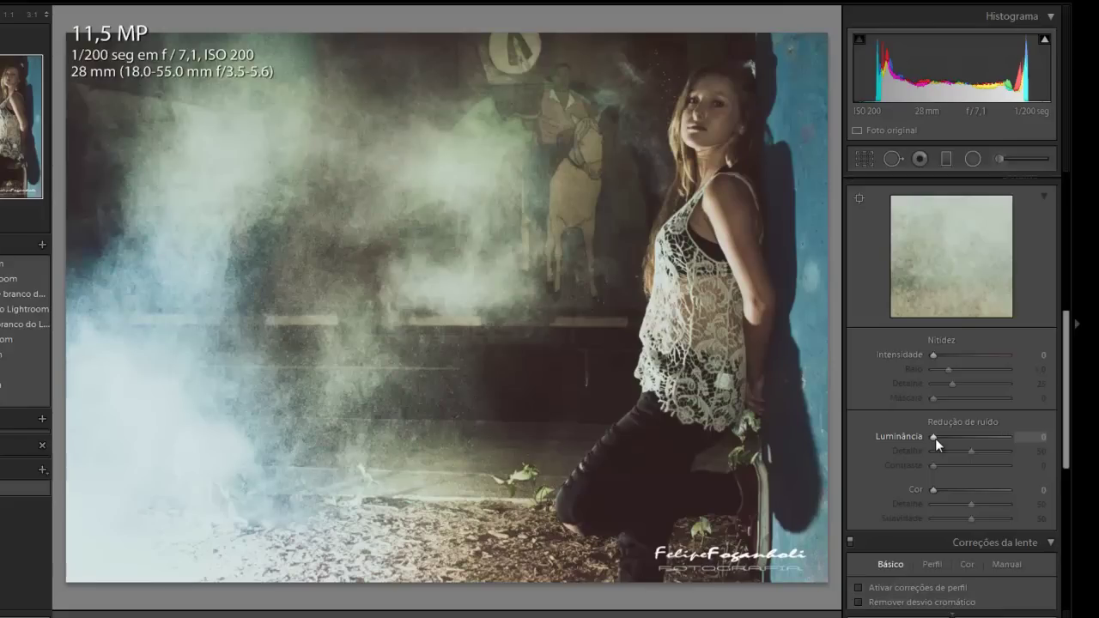
left_click_drag(935, 438, 956, 437)
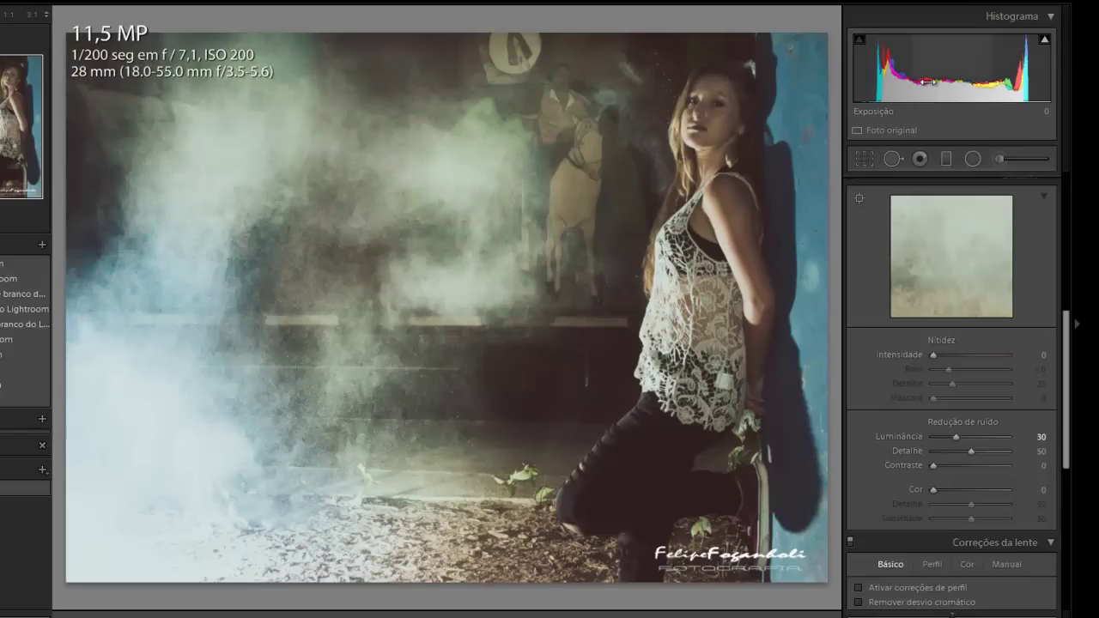
left_click_drag(913, 68, 951, 68)
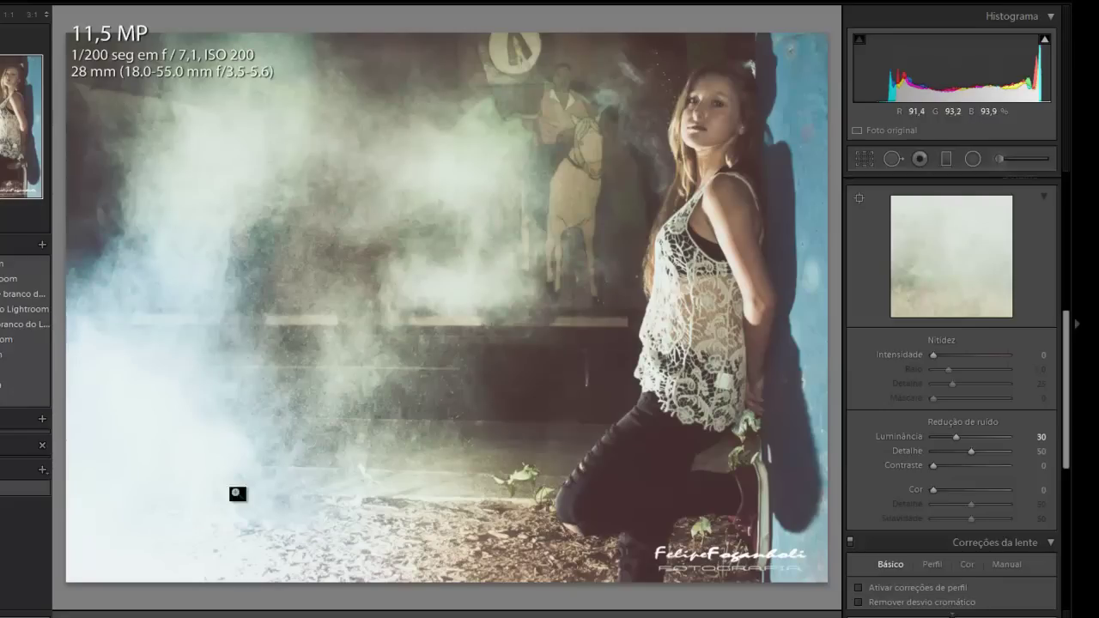
- Apply a graduated filter with exposure -1.36 from the smoke at the left across the portrait to darken it
left_click(946, 158)
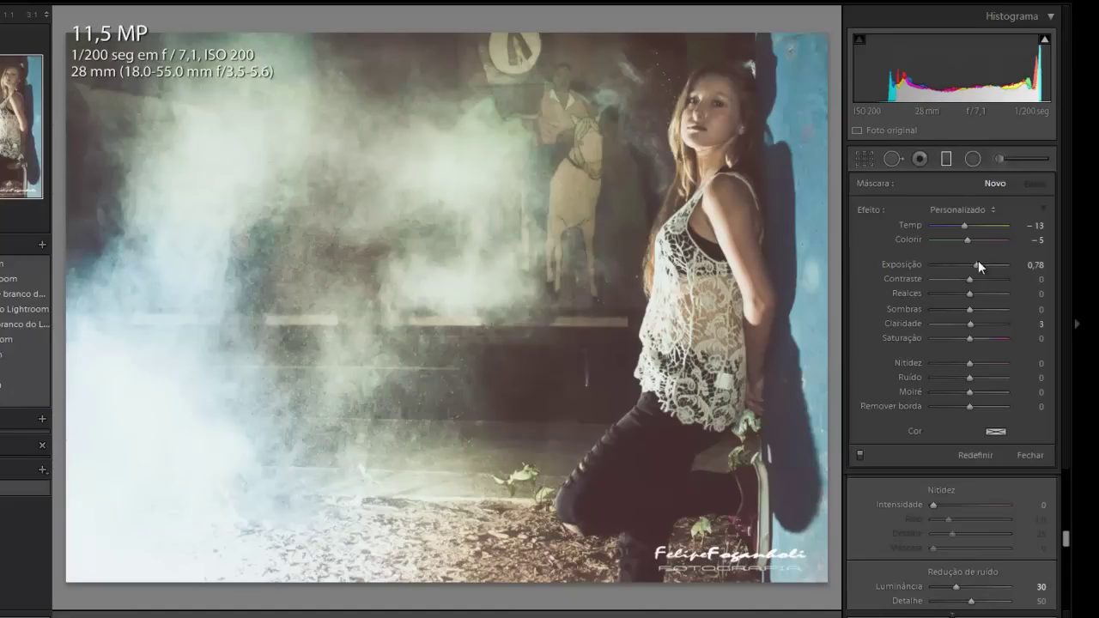
left_click(956, 264)
left_click_drag(141, 288, 855, 267)
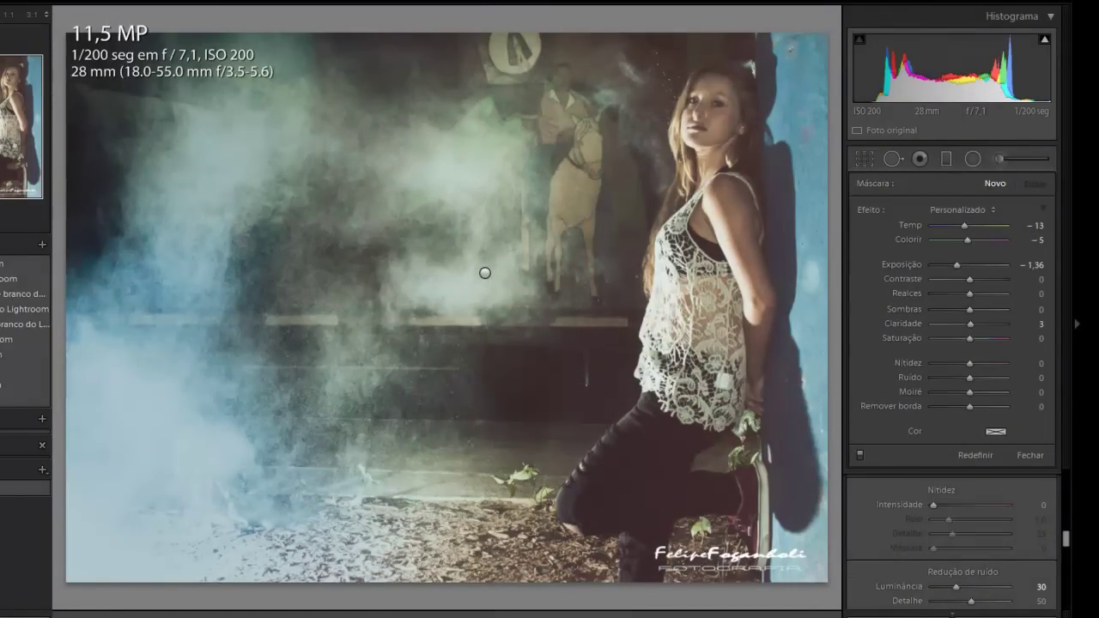
key("m")
- Compare the woman's face before and after the edits side by side at 1:1, and go to the next photo
key("y")
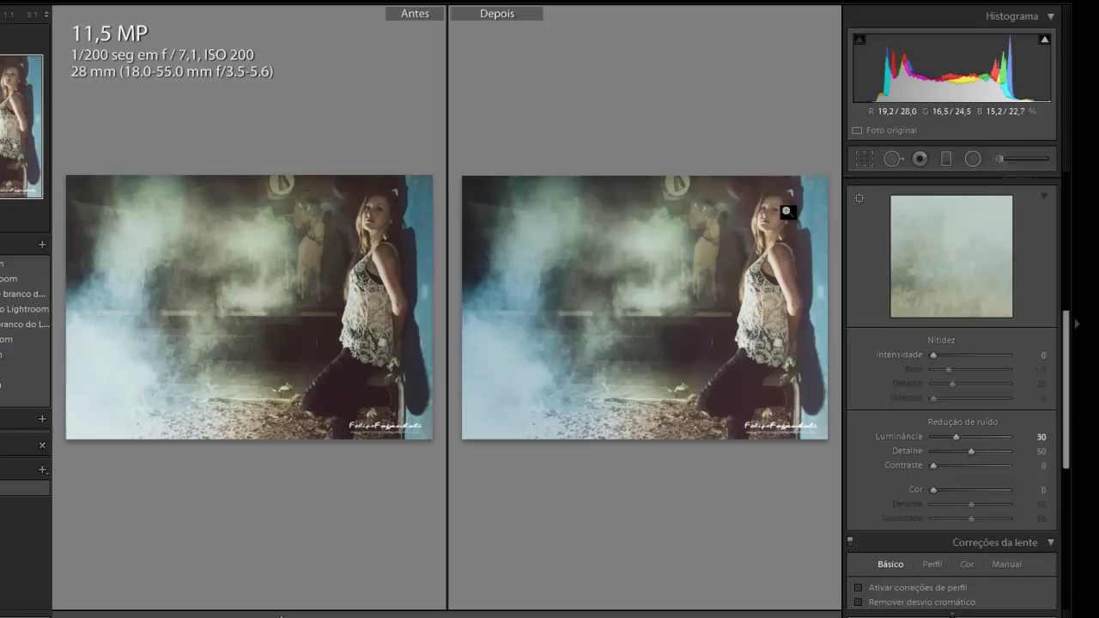
left_click(390, 226)
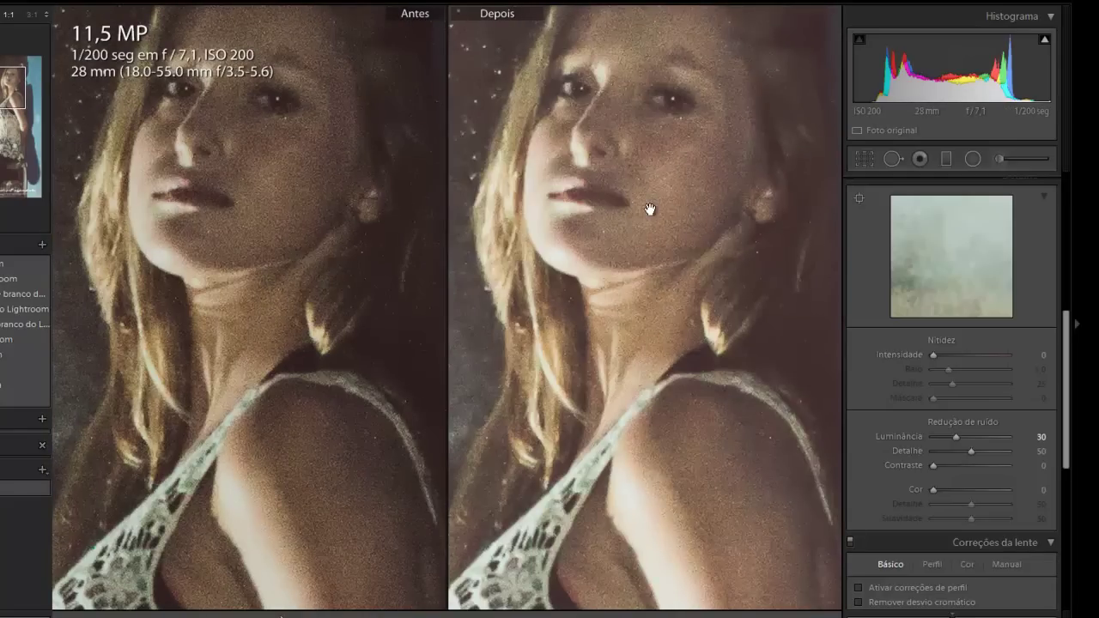
key("y")
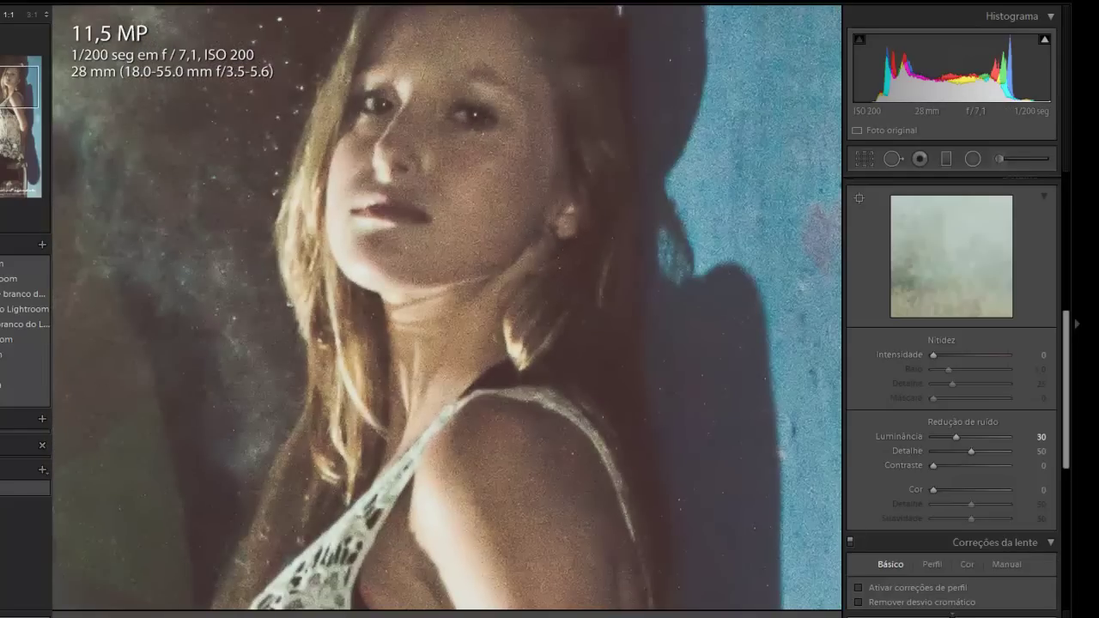
left_click(352, 446)
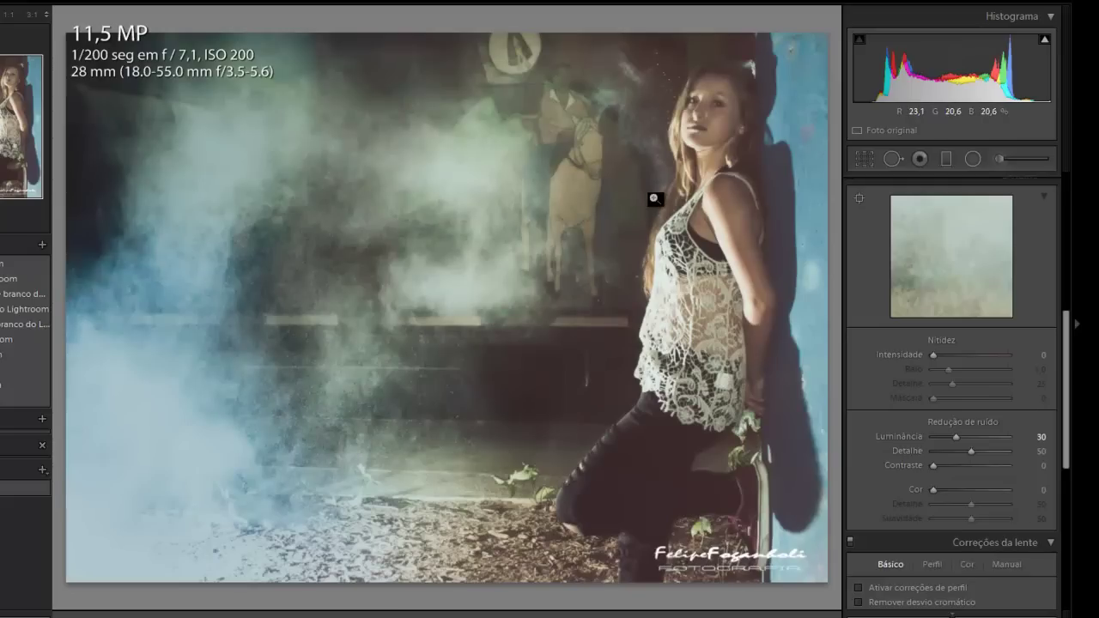
key("Right")
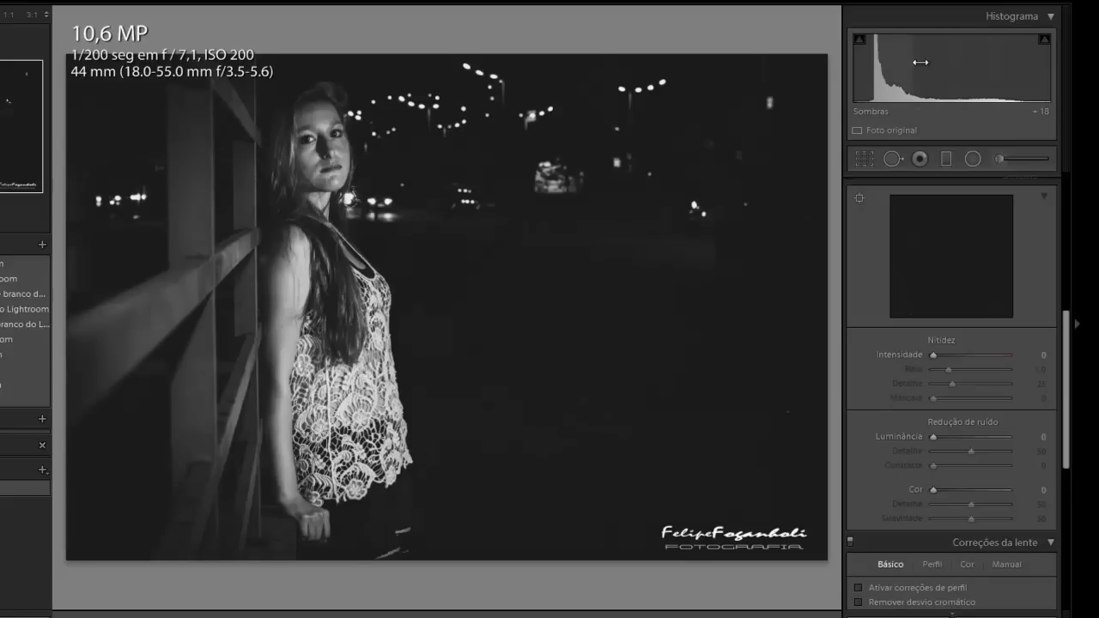
- Raise the exposure of the black-and-white night portrait and compare it side by side with the original
left_click_drag(945, 64, 976, 64)
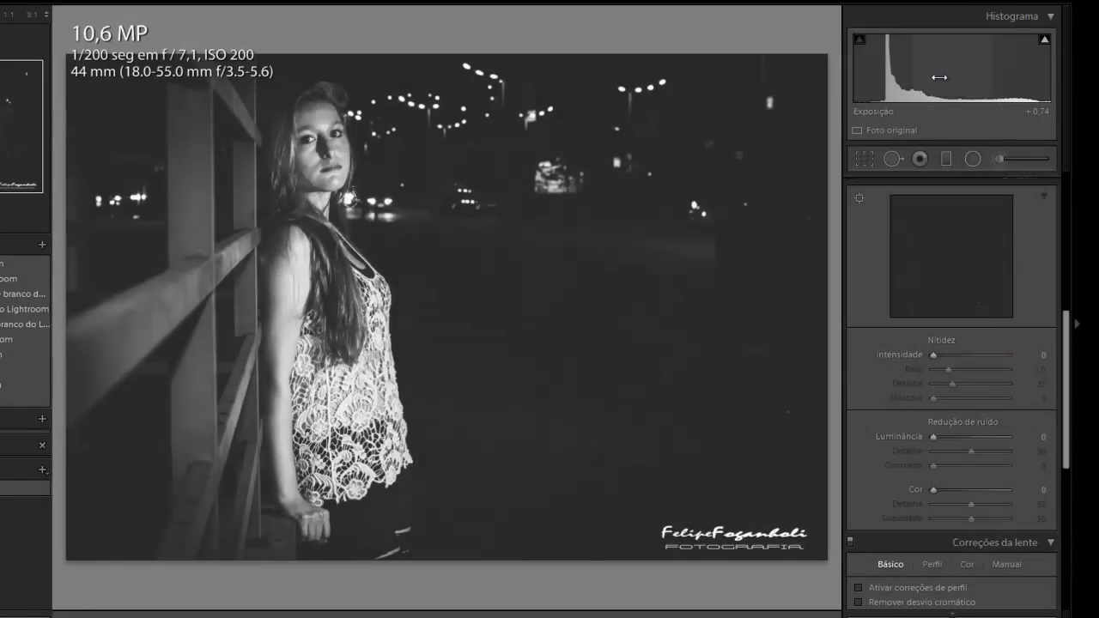
left_click_drag(946, 75, 948, 74)
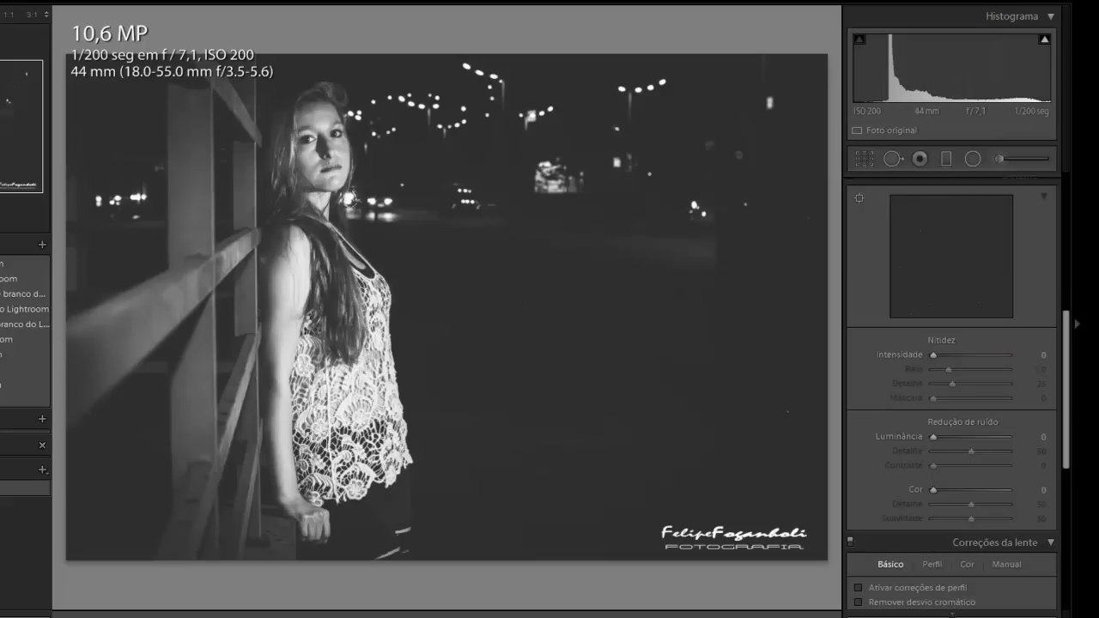
key("y")
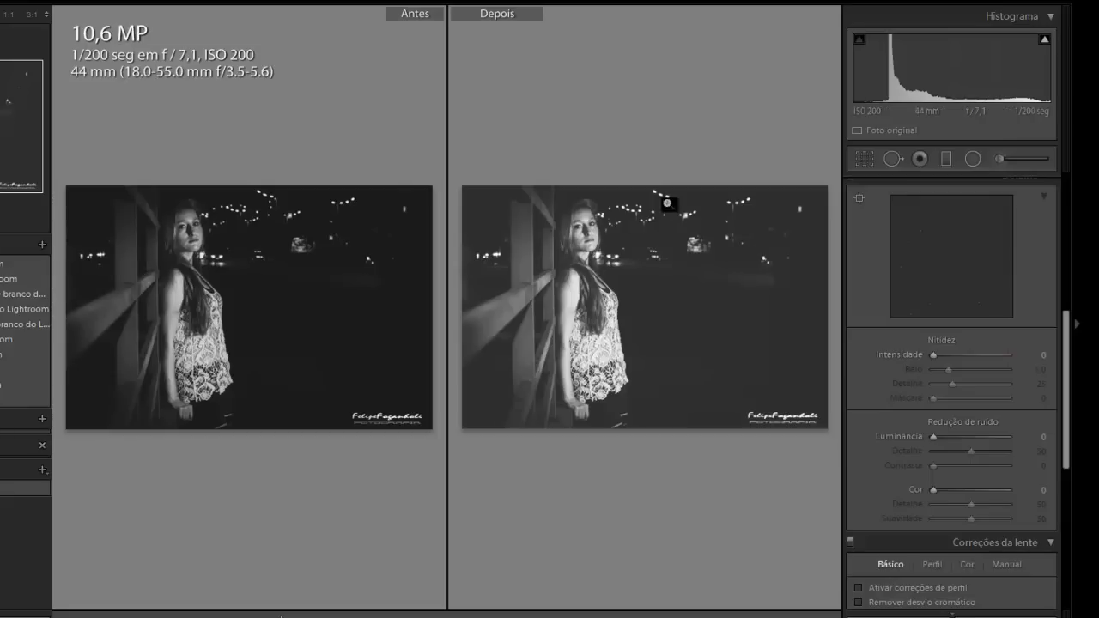
left_click(328, 359)
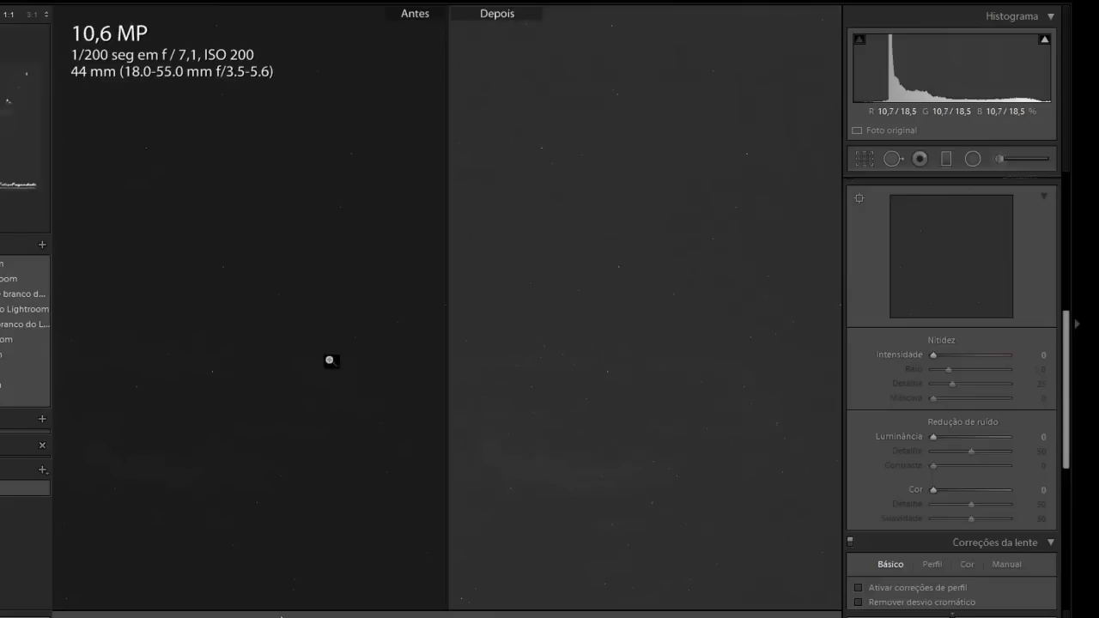
left_click(330, 361)
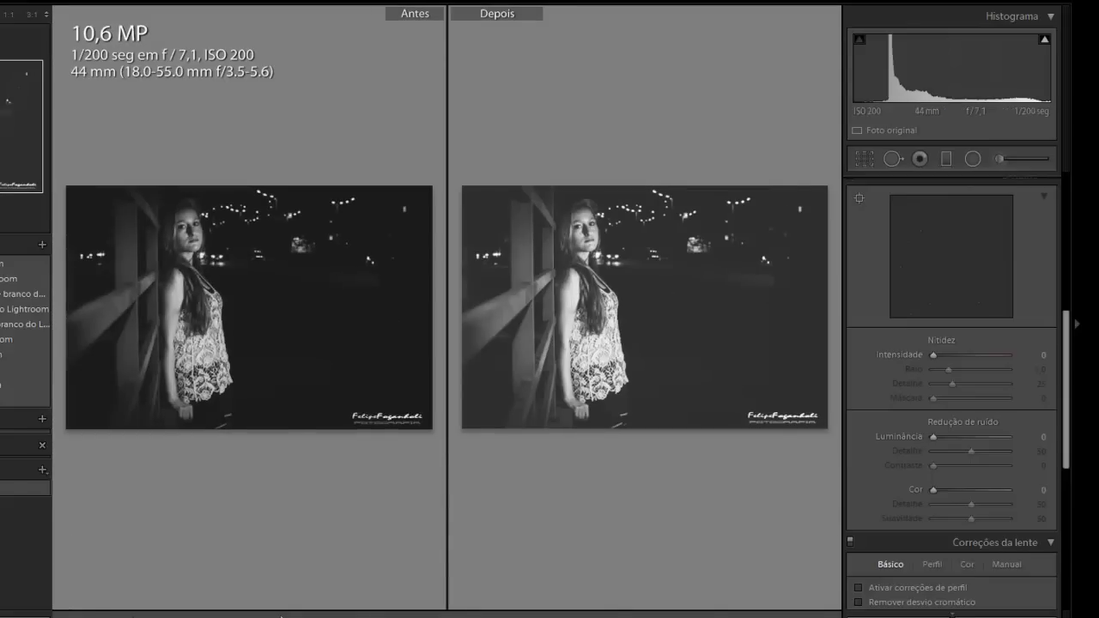
key("y")
- Go to the photo of the woman beside the tree trunk, rotate it 90° counterclockwise and brighten its shadows
left_click(864, 158)
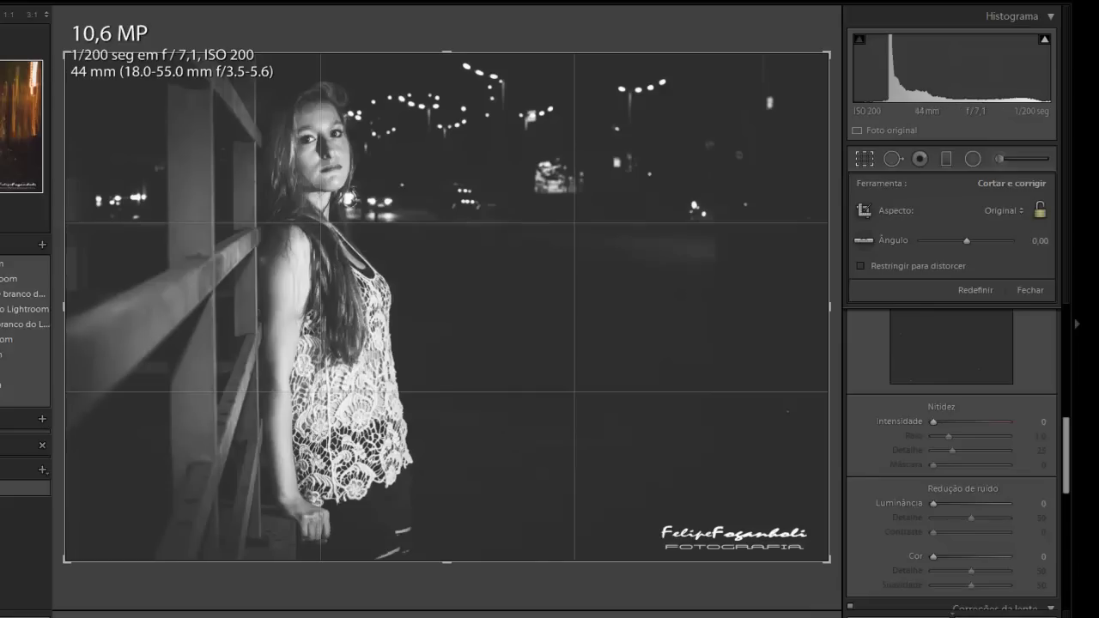
key("Right")
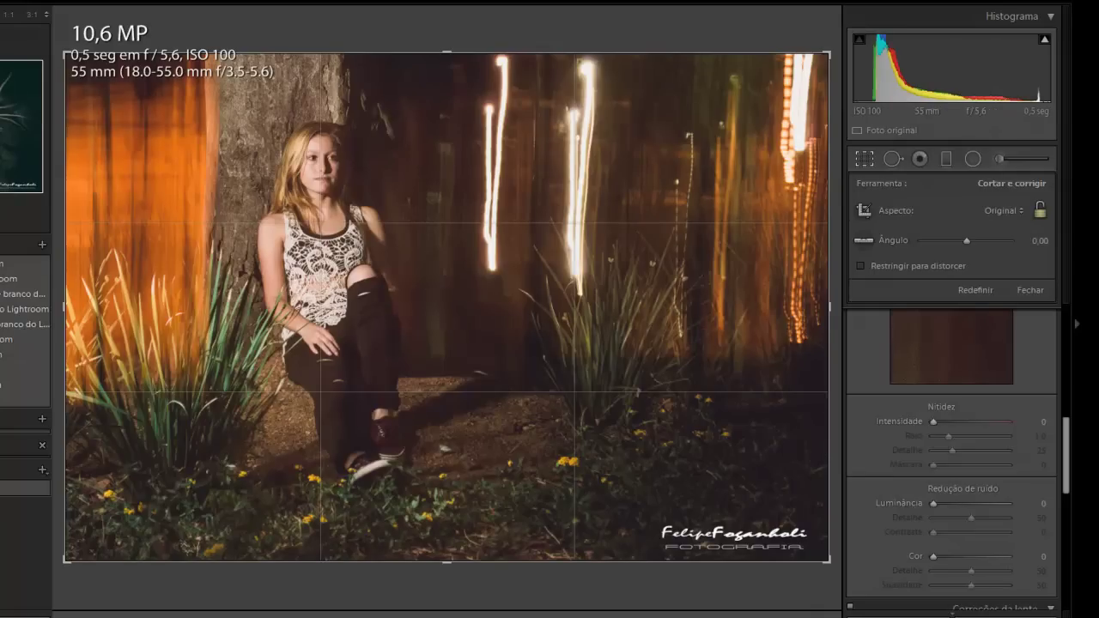
key("Right")
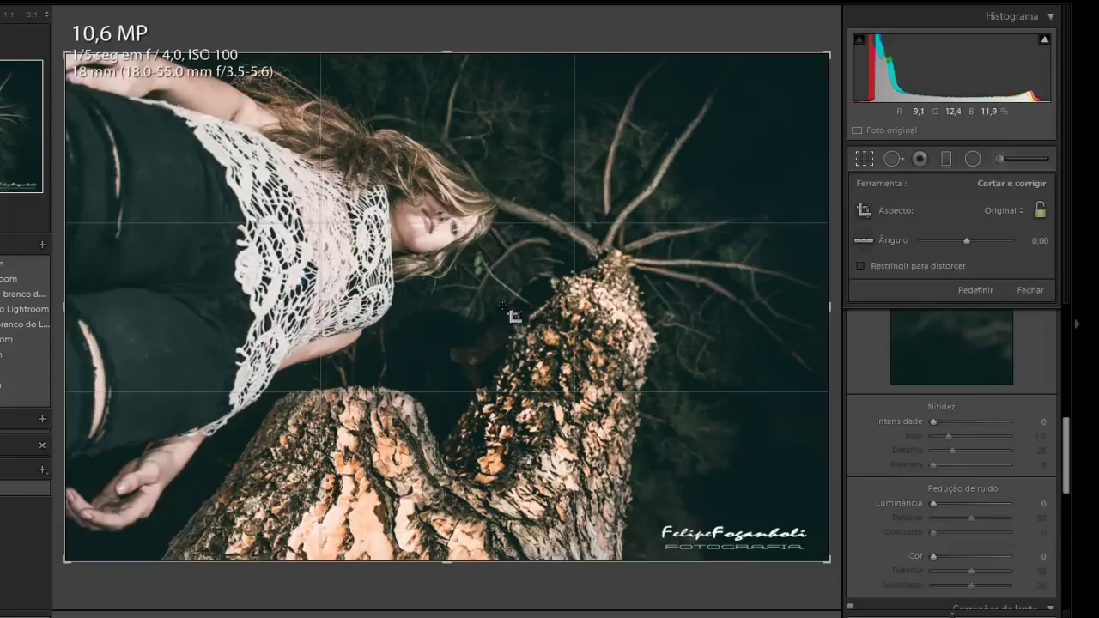
key("bracketright")
key("super")
key("ctrl+bracketleft")
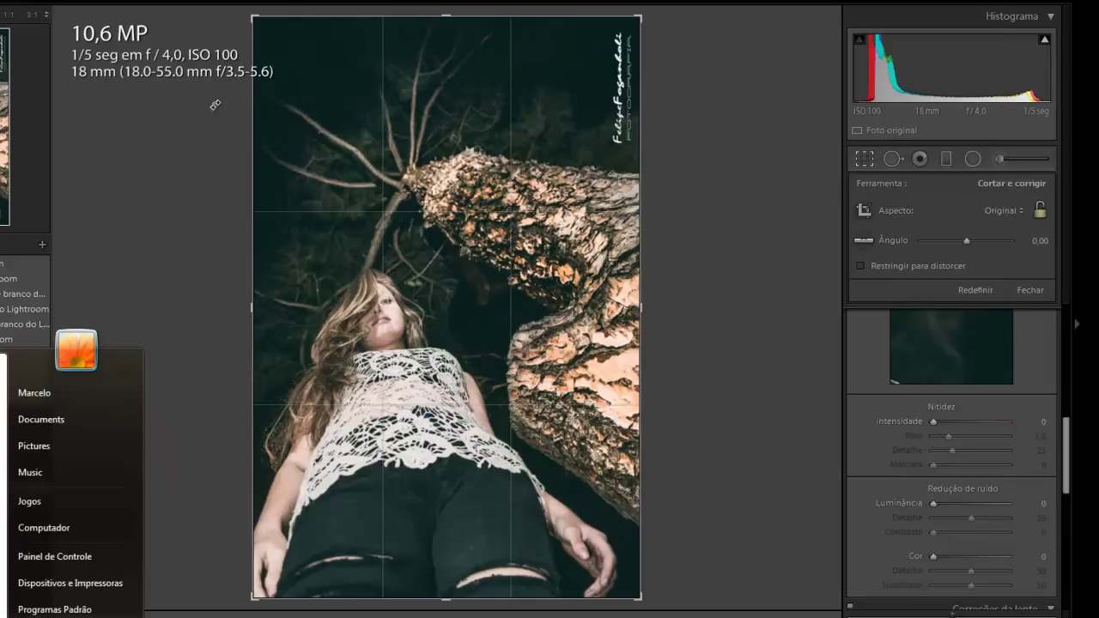
left_click(679, 220)
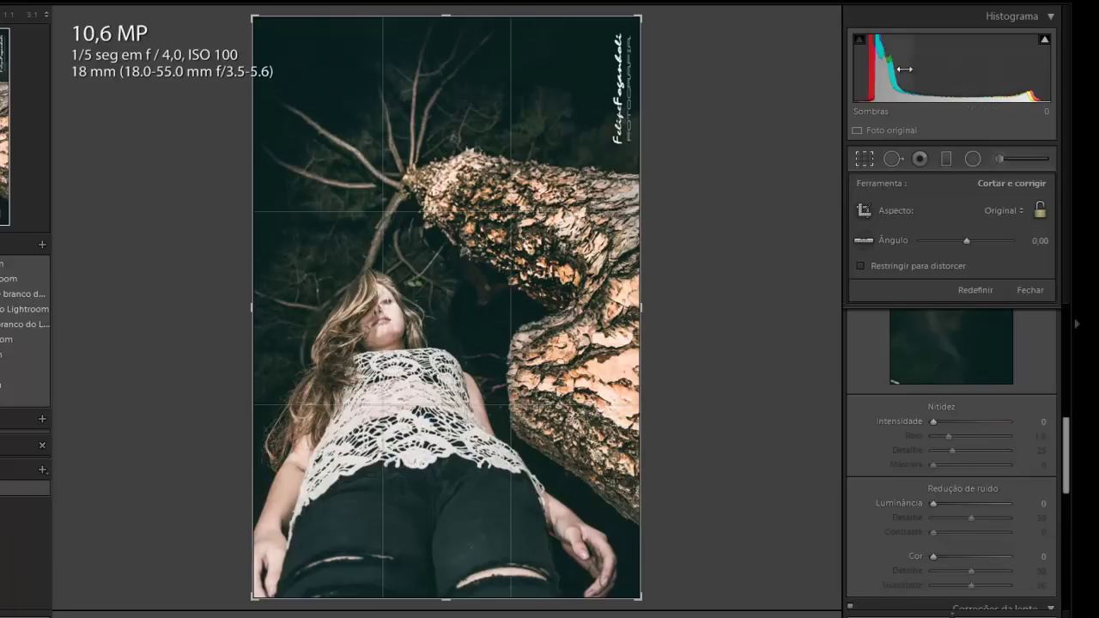
left_click_drag(898, 68, 955, 61)
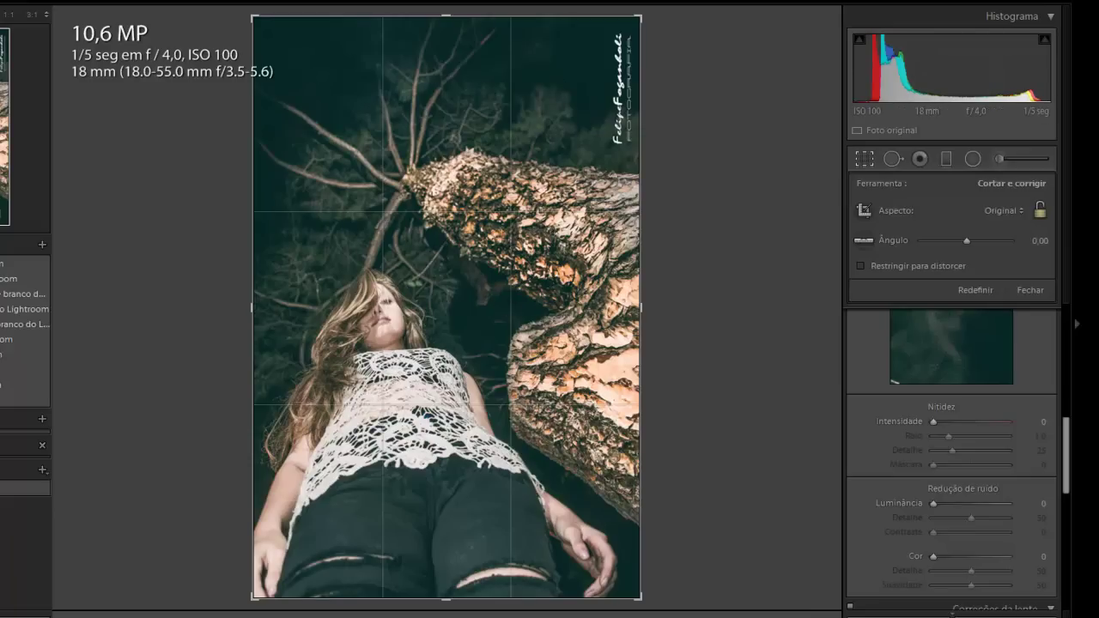
- Go to the seaside photo of the seated man, leave the crop tool and brighten the photo's shadows
key("Right")
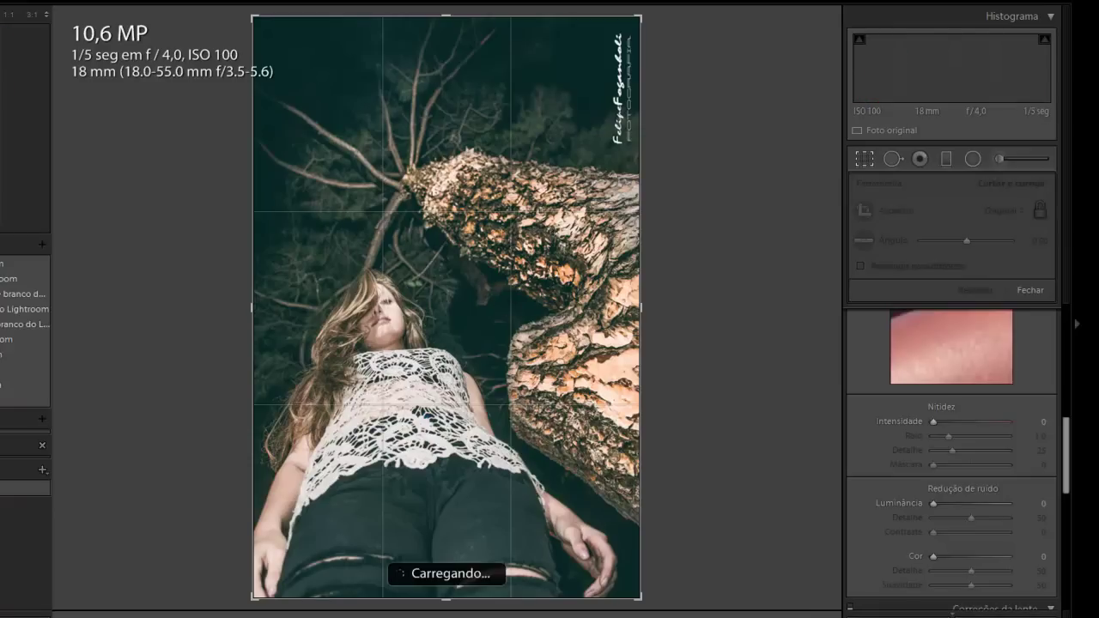
key("r")
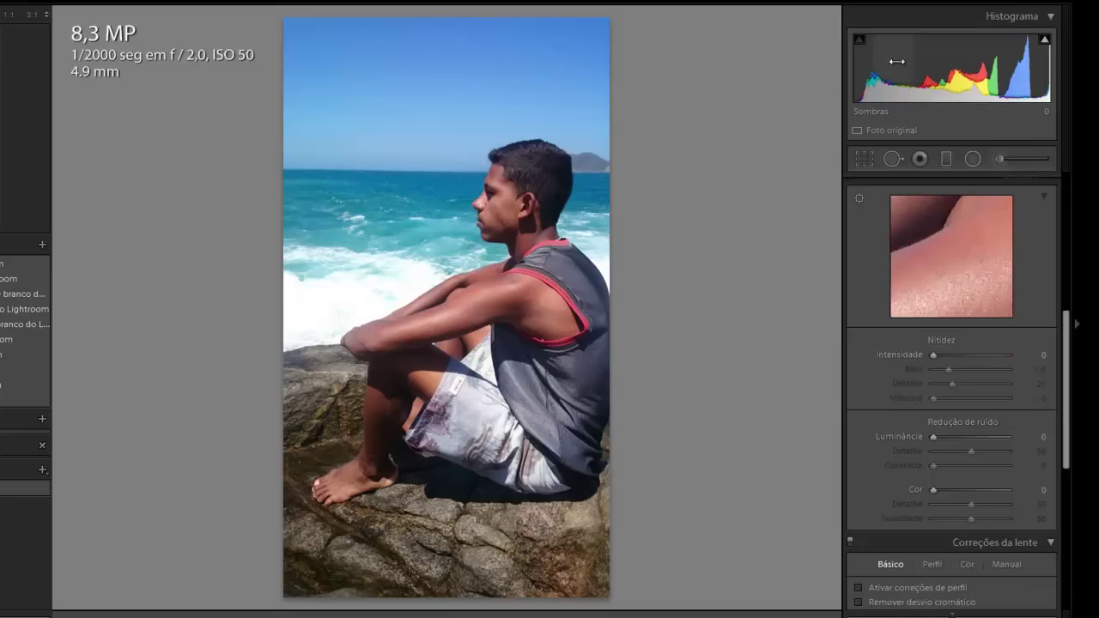
left_click_drag(897, 61, 959, 63)
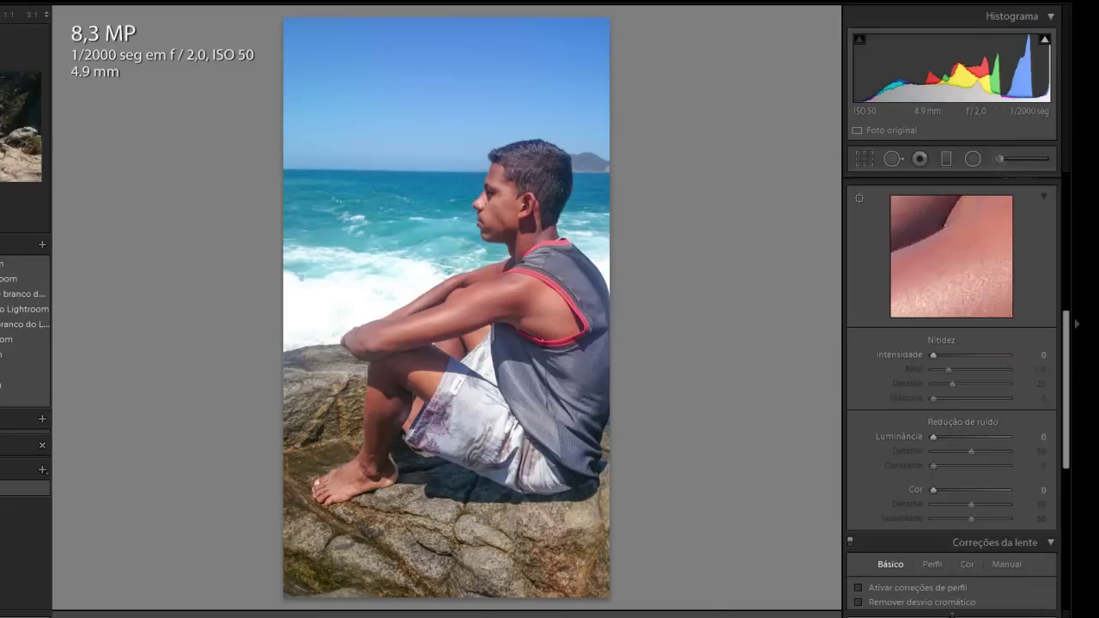
- Go to the rocky coast photo, brighten its shadows strongly and compare the rocks with the original at 1:1
key("Right")
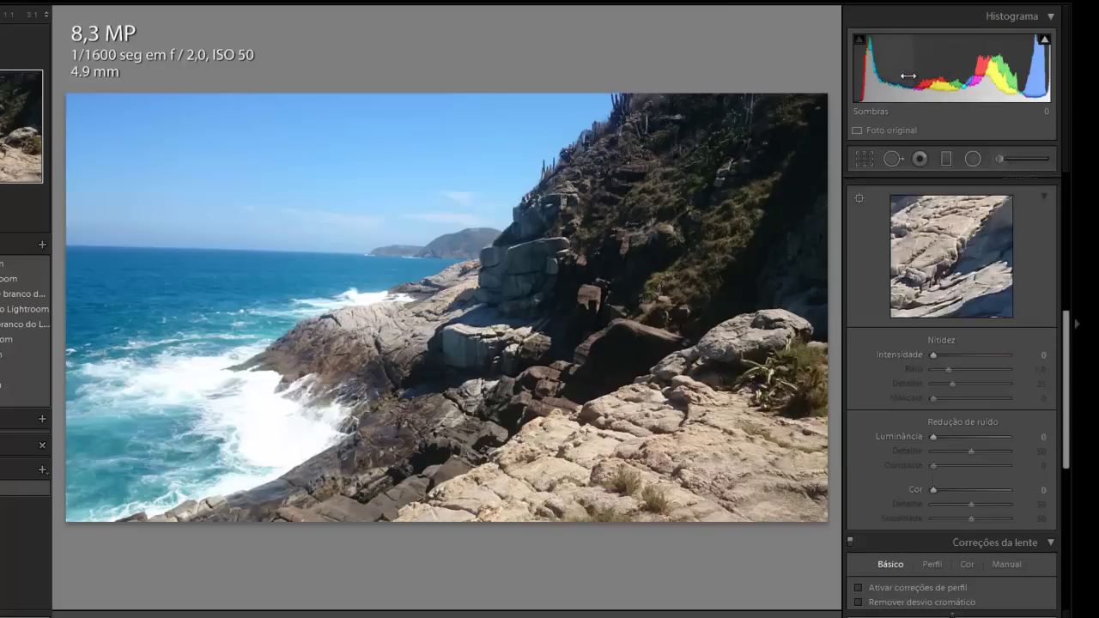
left_click_drag(896, 78, 987, 60)
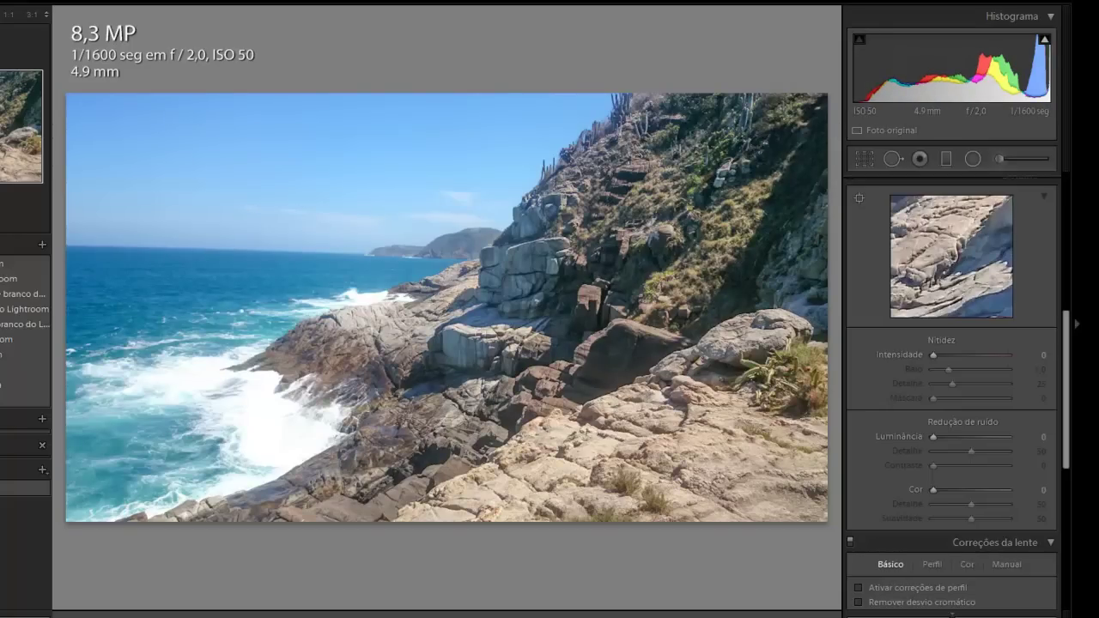
key("y")
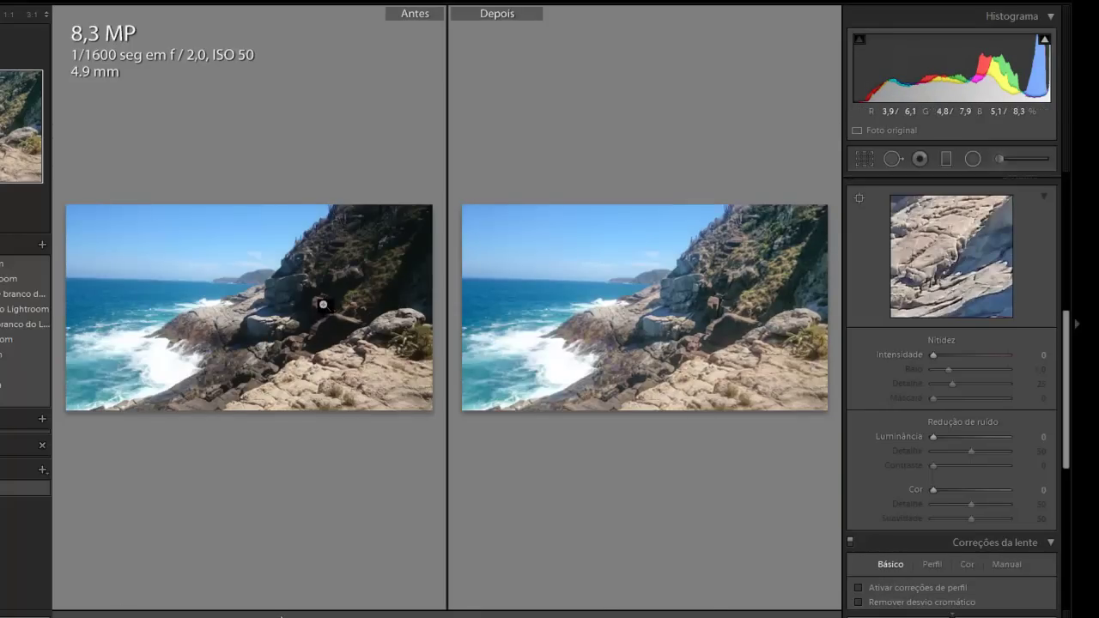
left_click(323, 305)
left_click_drag(192, 312, 292, 252)
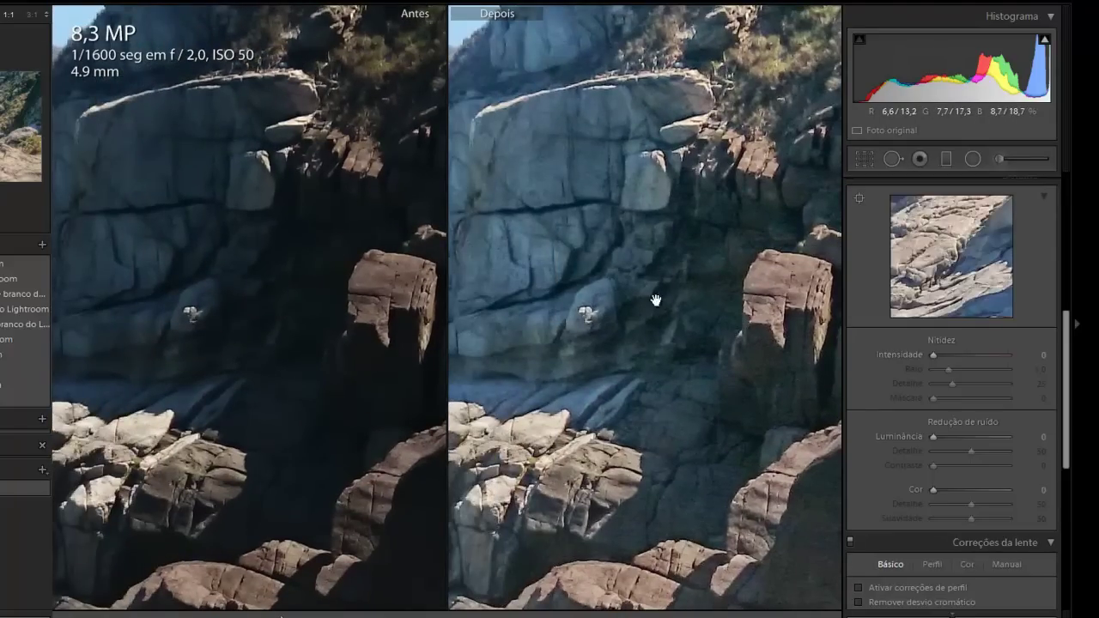
left_click(608, 387)
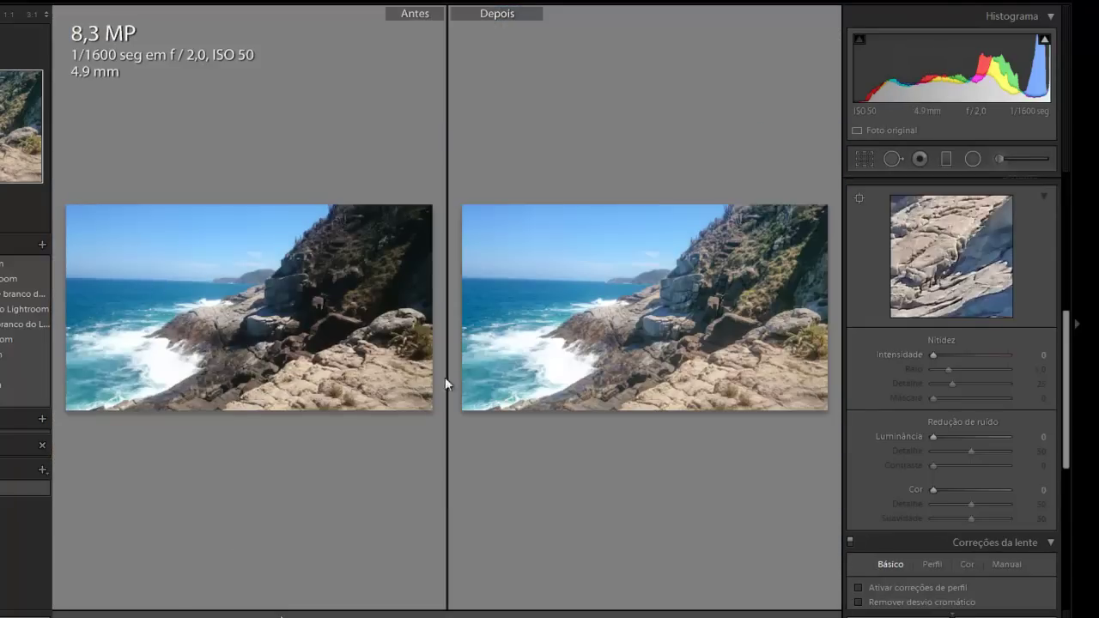
key("d")
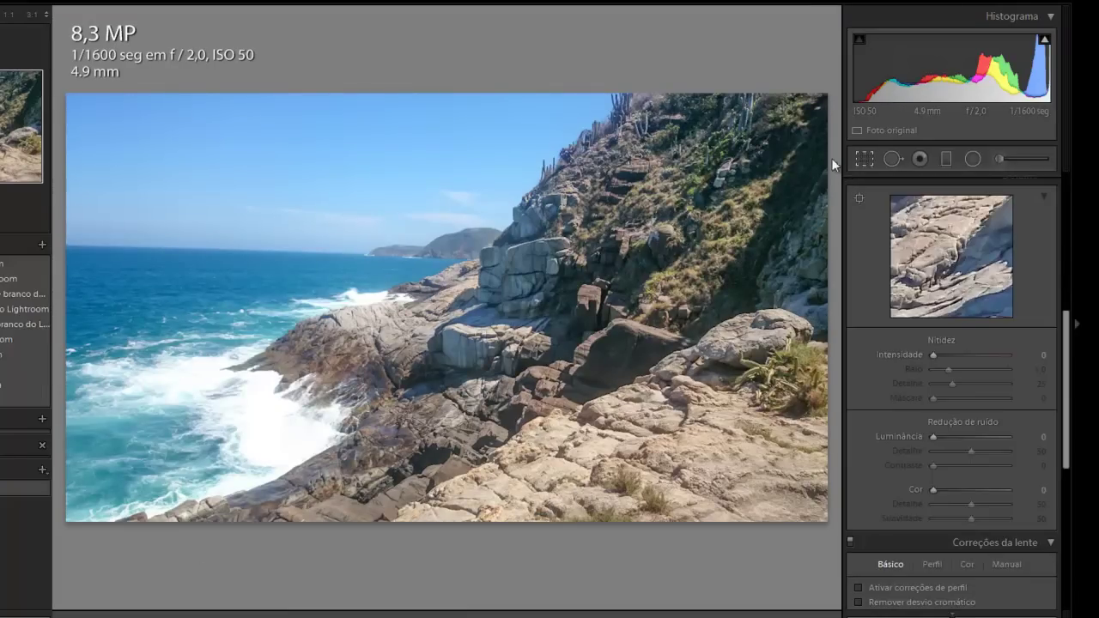
- Straighten the coast photo's horizon by rotating its crop to an angle of -2.42
key("r")
left_click_drag(59, 85, 48, 101)
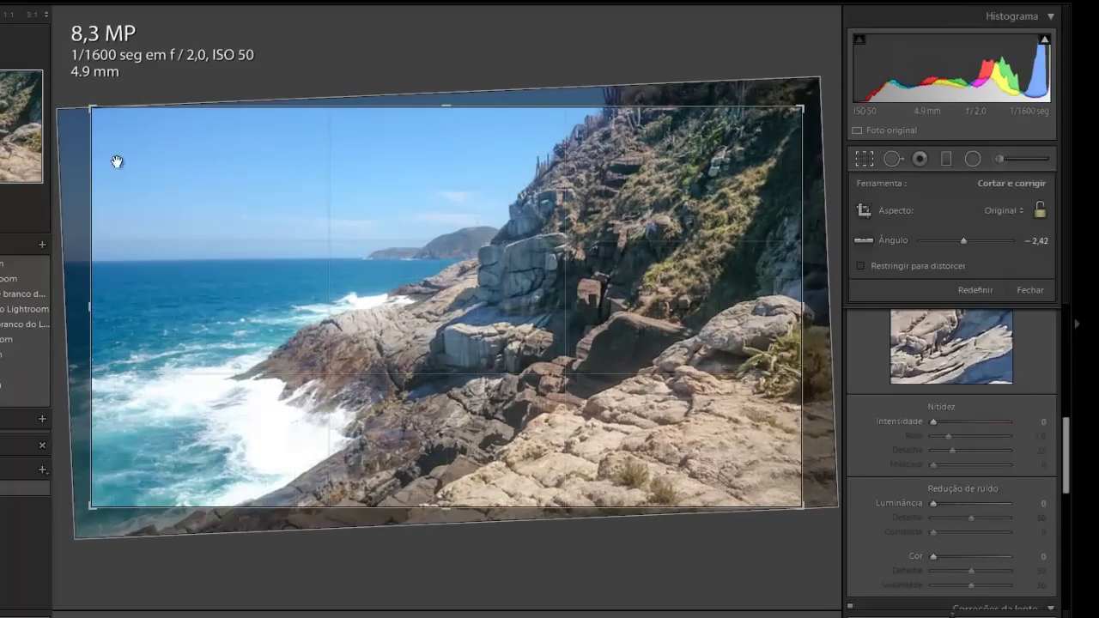
key("Return")
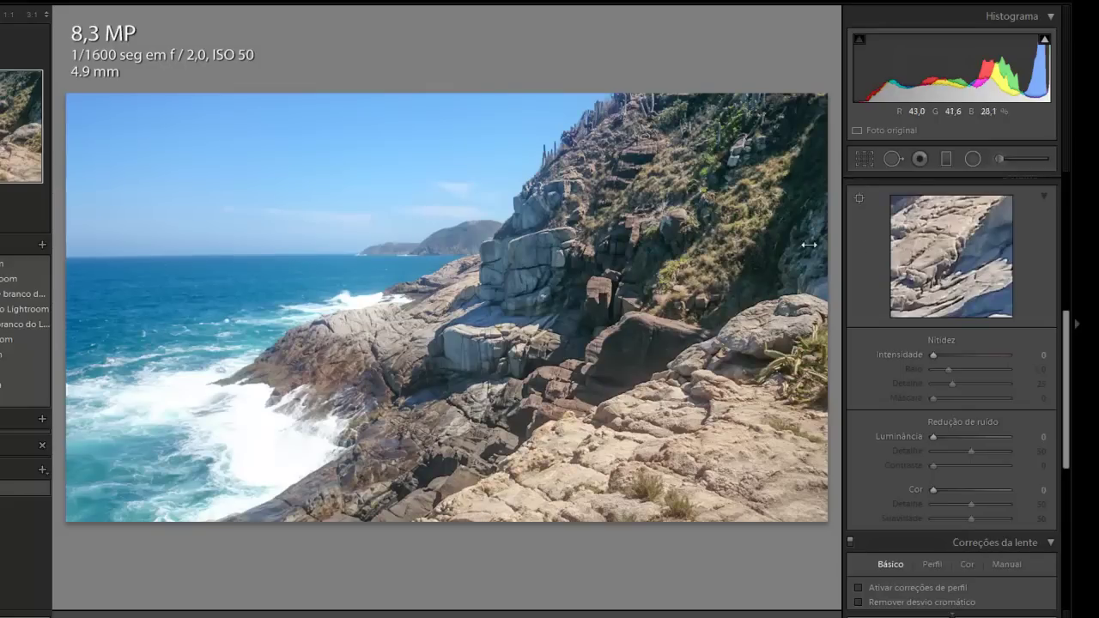
- Check the straightened crop of the rocky coast photo against its full frame
left_click(868, 159)
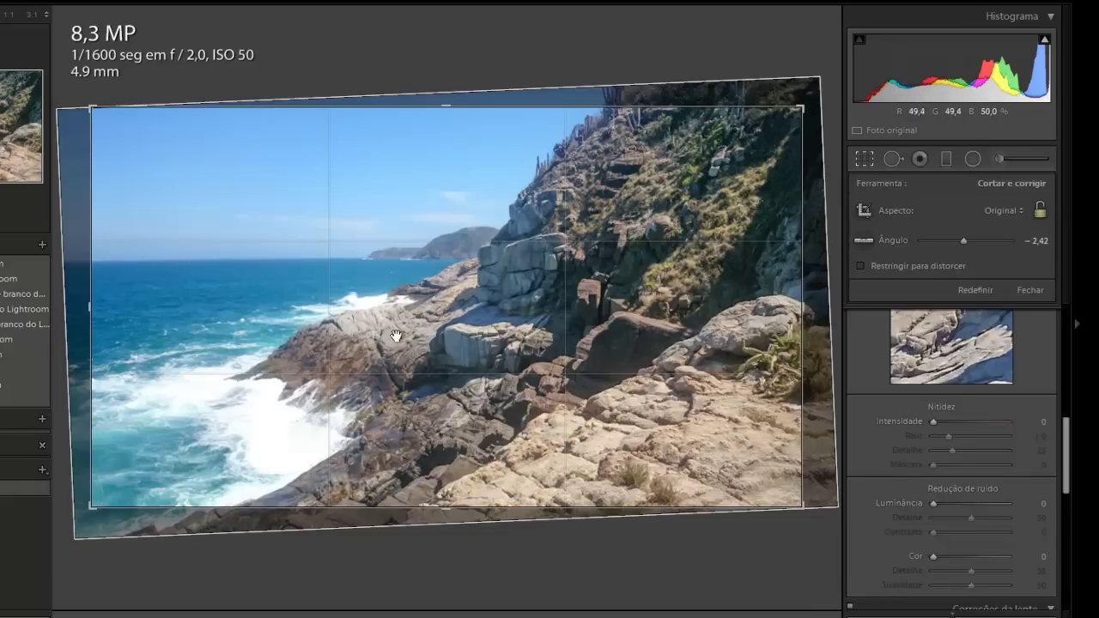
key("Return")
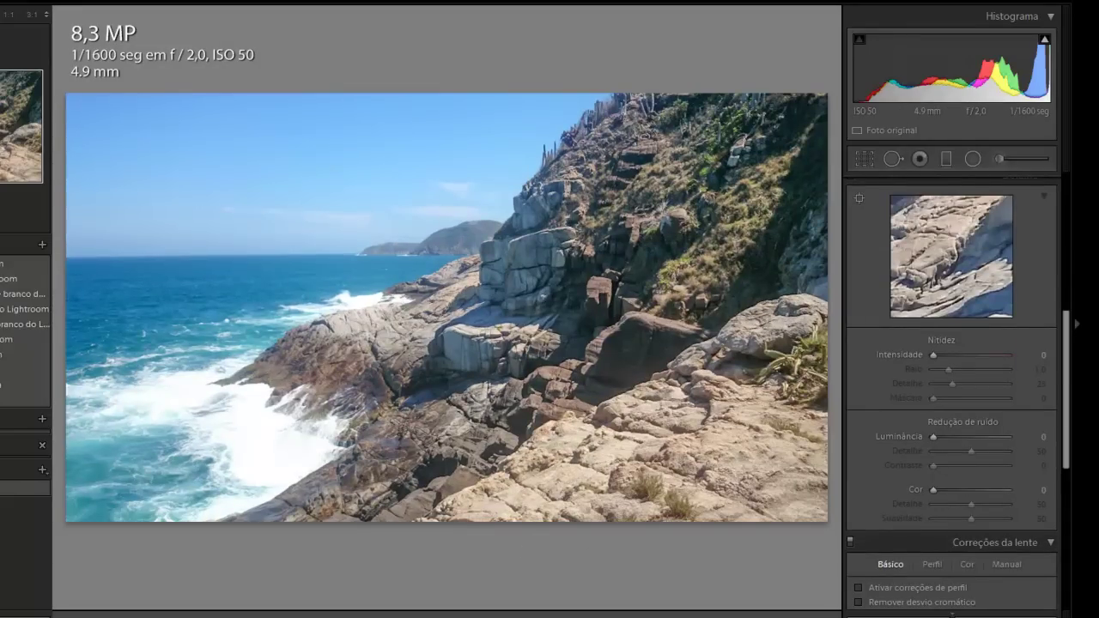
- Go to the photo of the man standing on the rocks and crop it tighter around him, trimming the sky, right side and bottom
key("Right")
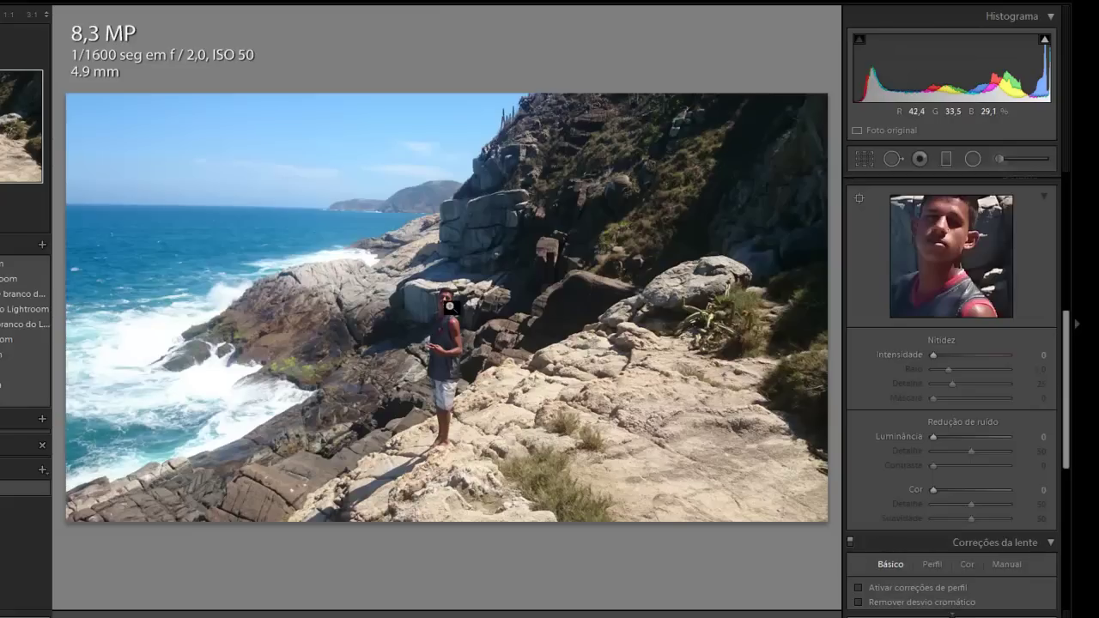
left_click(868, 158)
left_click_drag(829, 521, 730, 505)
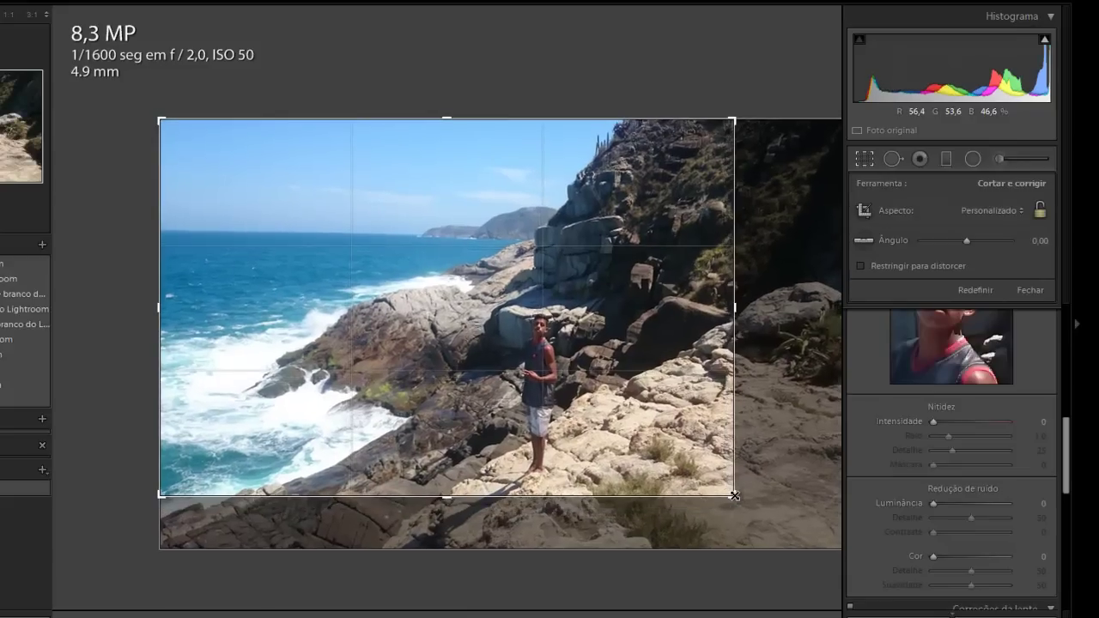
left_click_drag(539, 128, 532, 147)
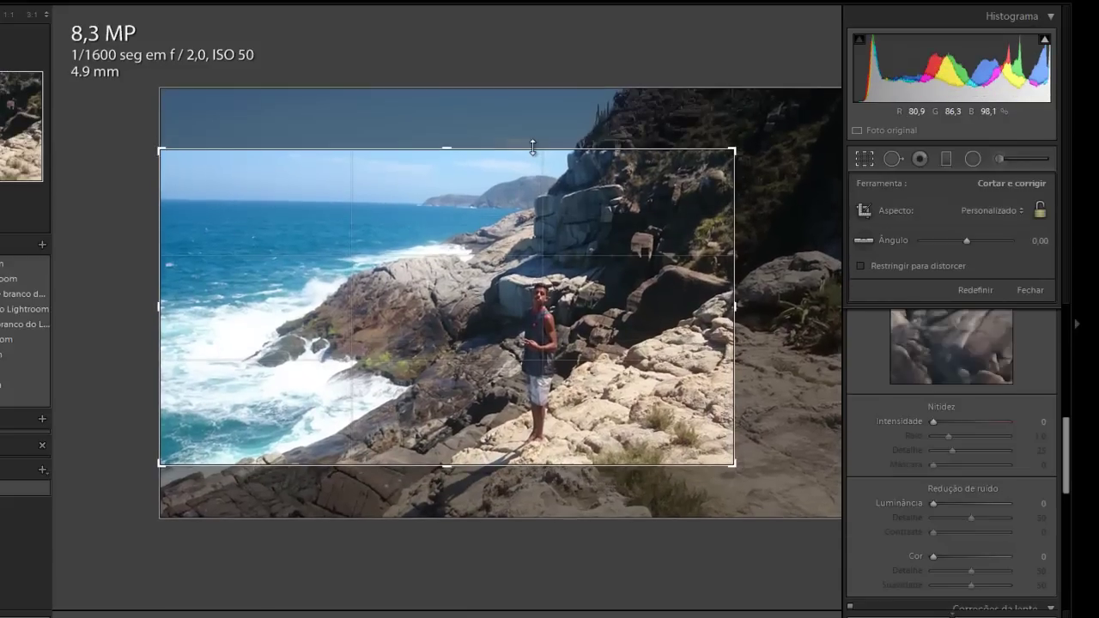
key("Return")
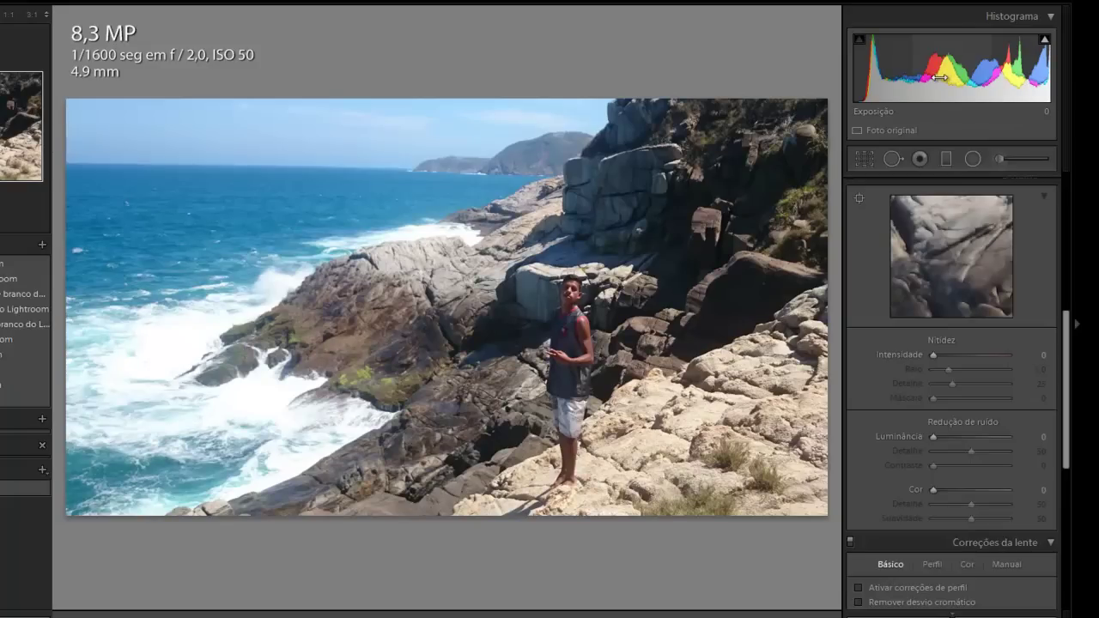
- Brighten the standing man photo's shadows to +56 and straighten the horizon by rotating the crop to an angle of -1.49
mouse_move(906, 79)
left_mouse_down()
mouse_move(935, 73)
mouse_move(907, 82)
left_mouse_up()
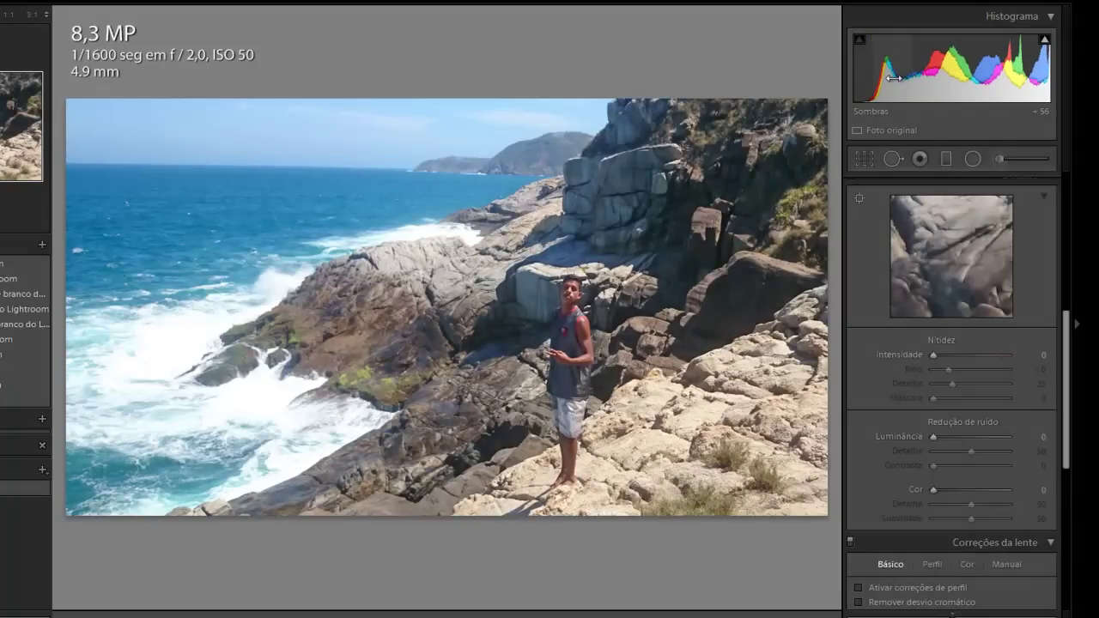
left_click(864, 159)
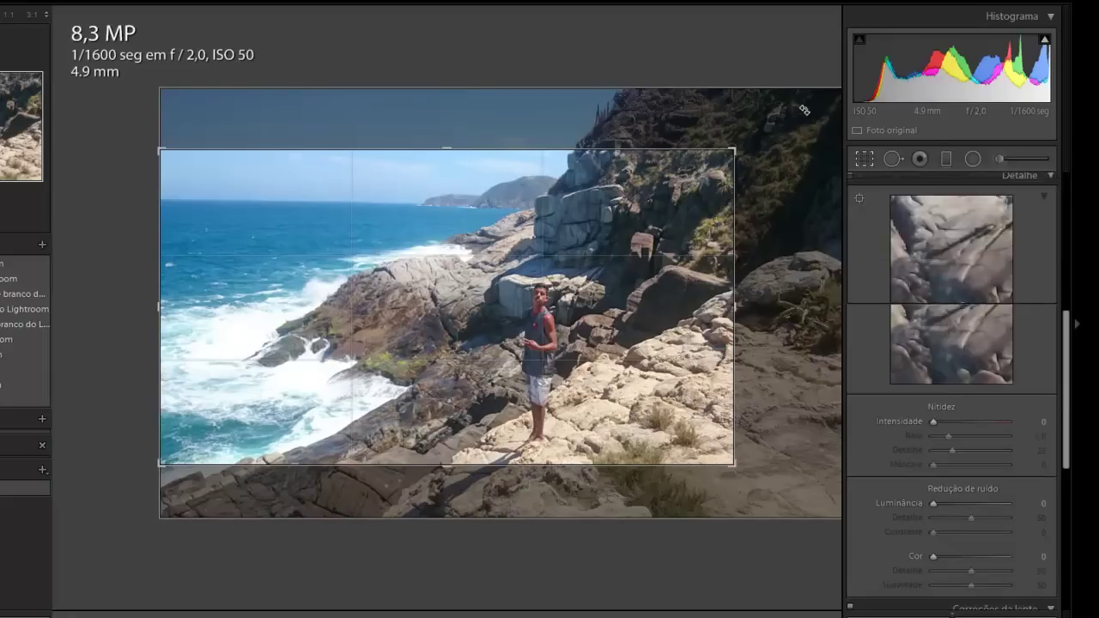
left_click_drag(791, 123, 792, 114)
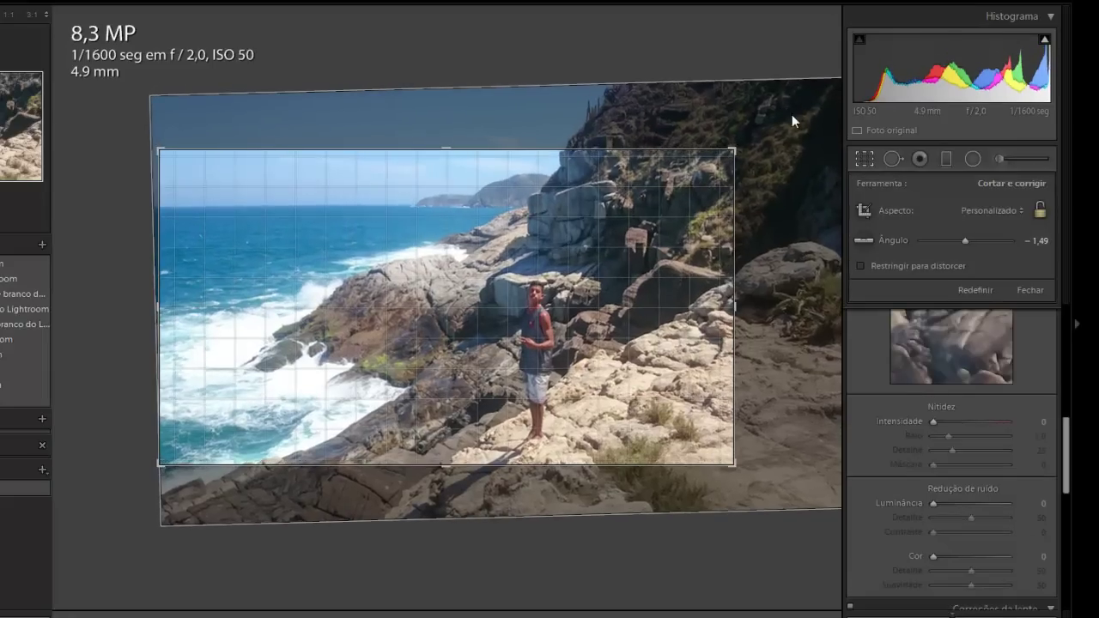
key("Return")
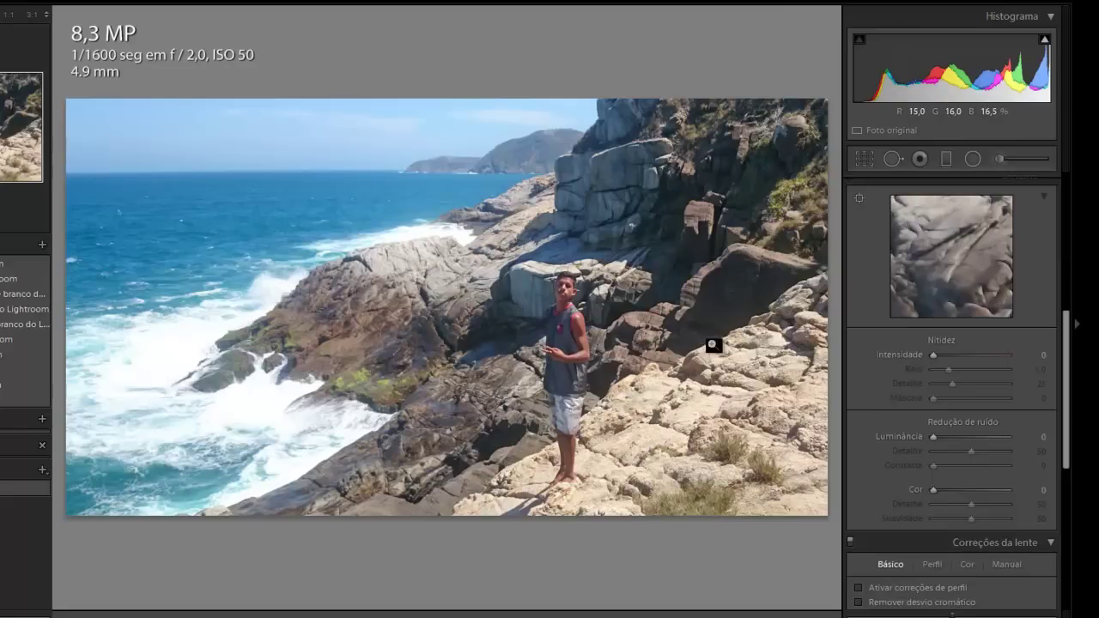
- Compare the edited photo of the standing man with its uncropped original
right_click(814, 279)
key("Escape")
key("Right")
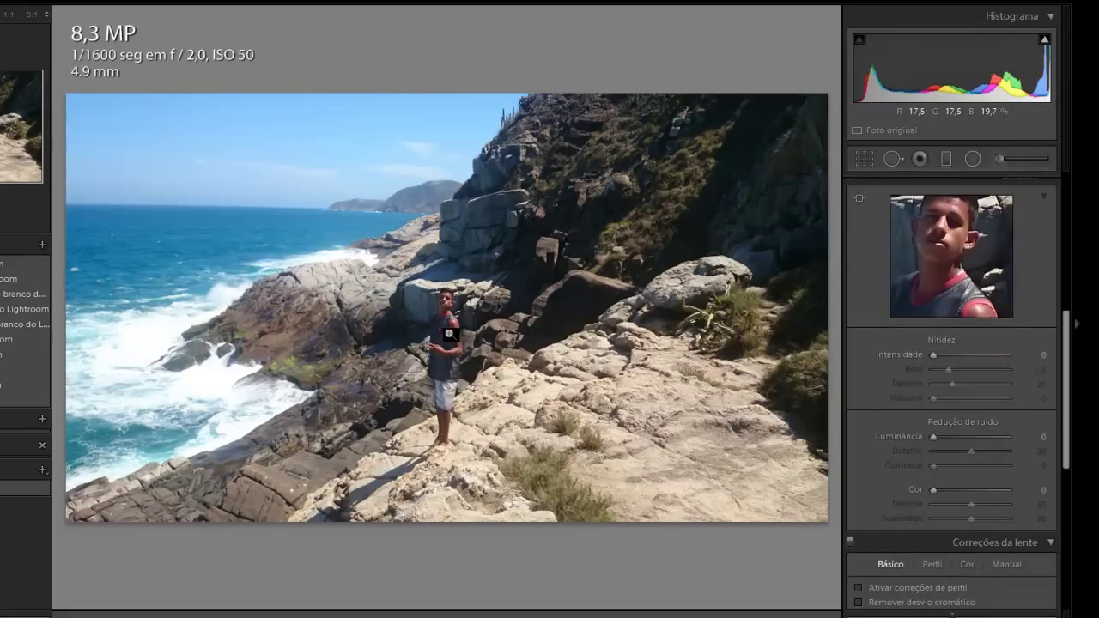
- Go to the photo of the woman with outstretched arms facing the sea, crop all but its right edge tighter and check the crop against the full frame
key("Right")
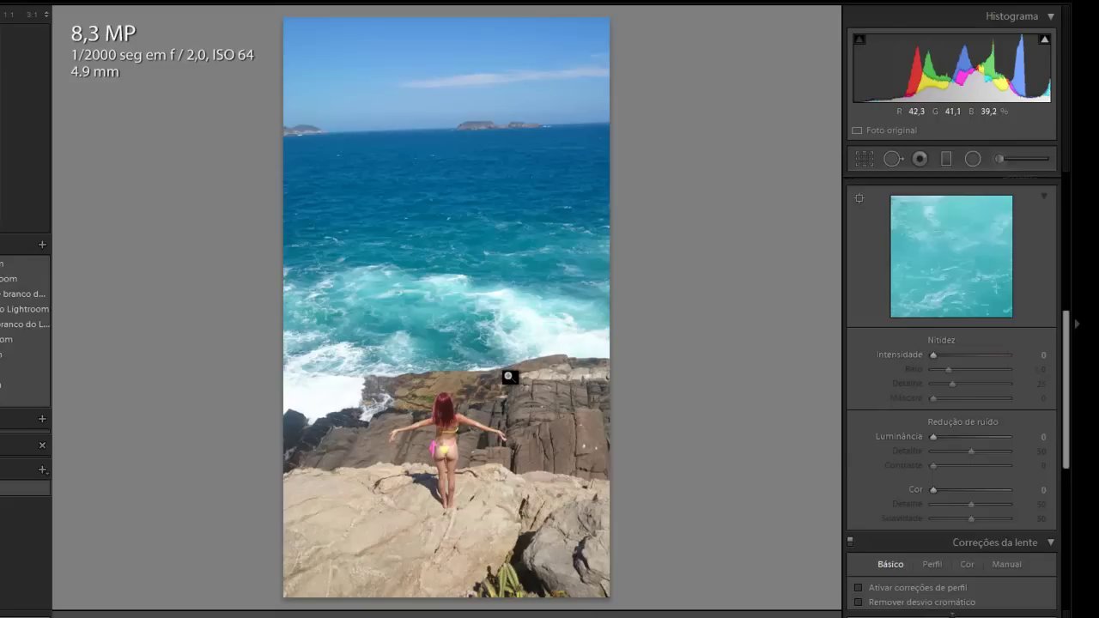
left_click(864, 158)
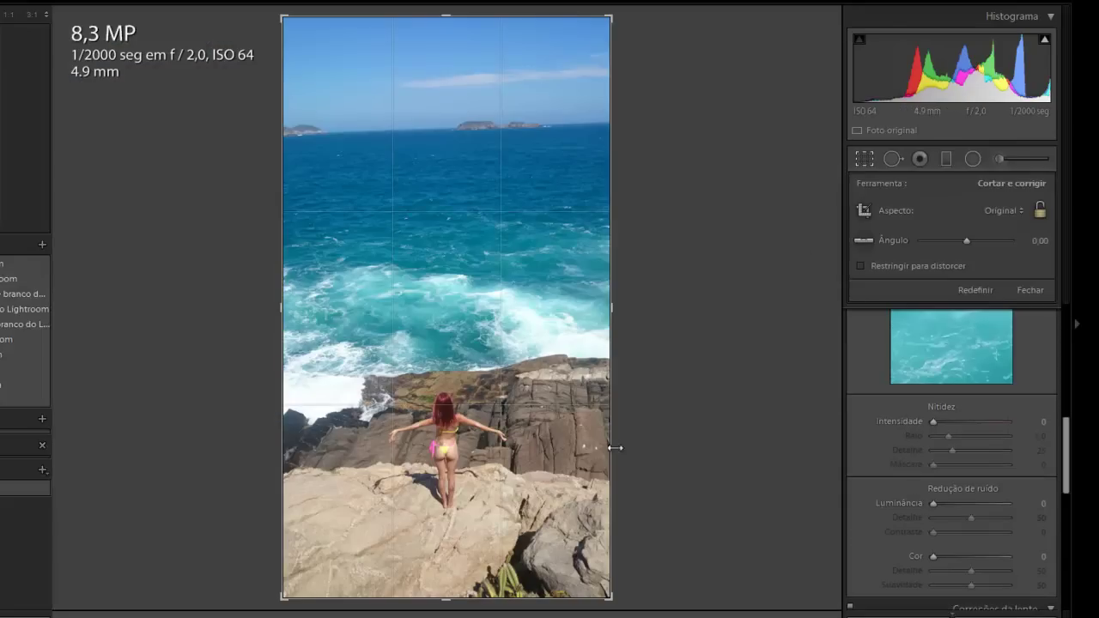
left_click_drag(287, 598, 316, 582)
left_click_drag(453, 45, 448, 69)
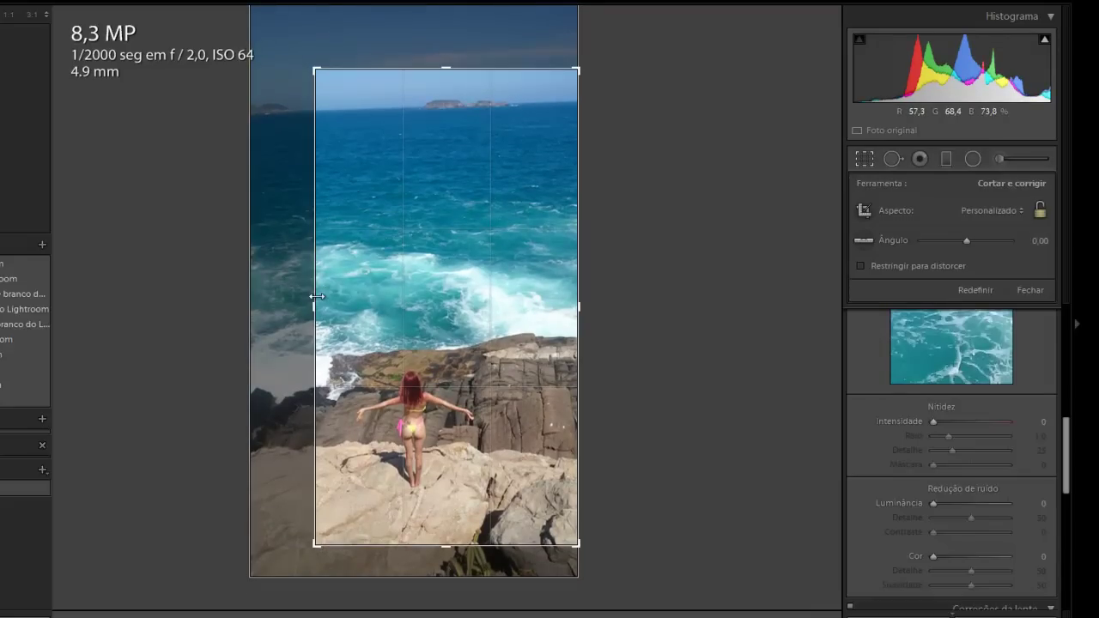
left_click_drag(315, 295, 310, 299)
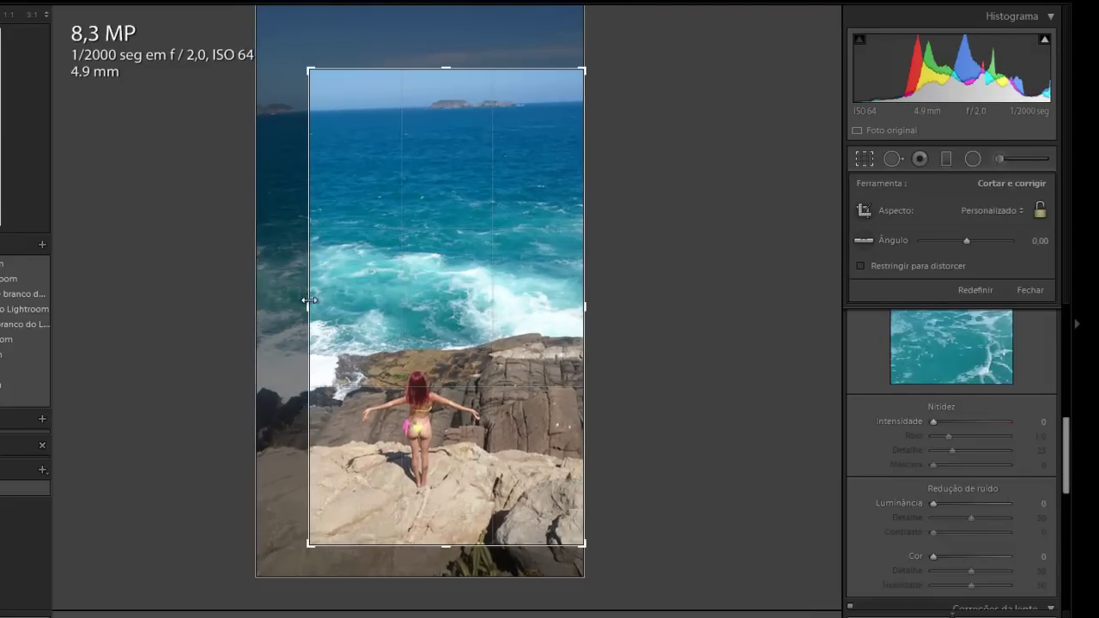
left_click_drag(453, 547, 457, 533)
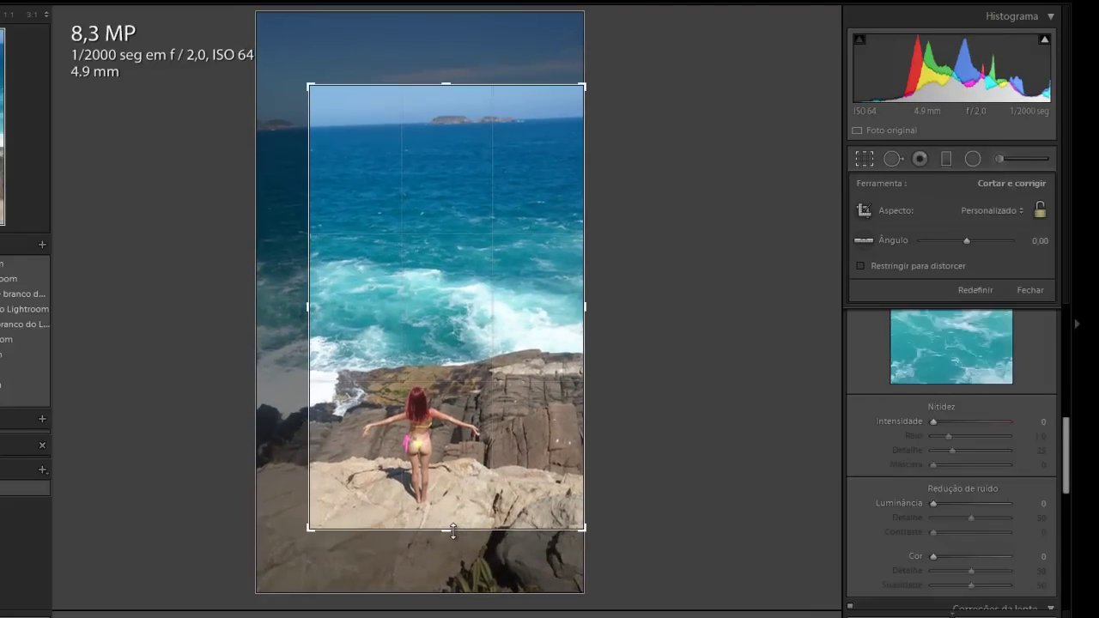
key("Return")
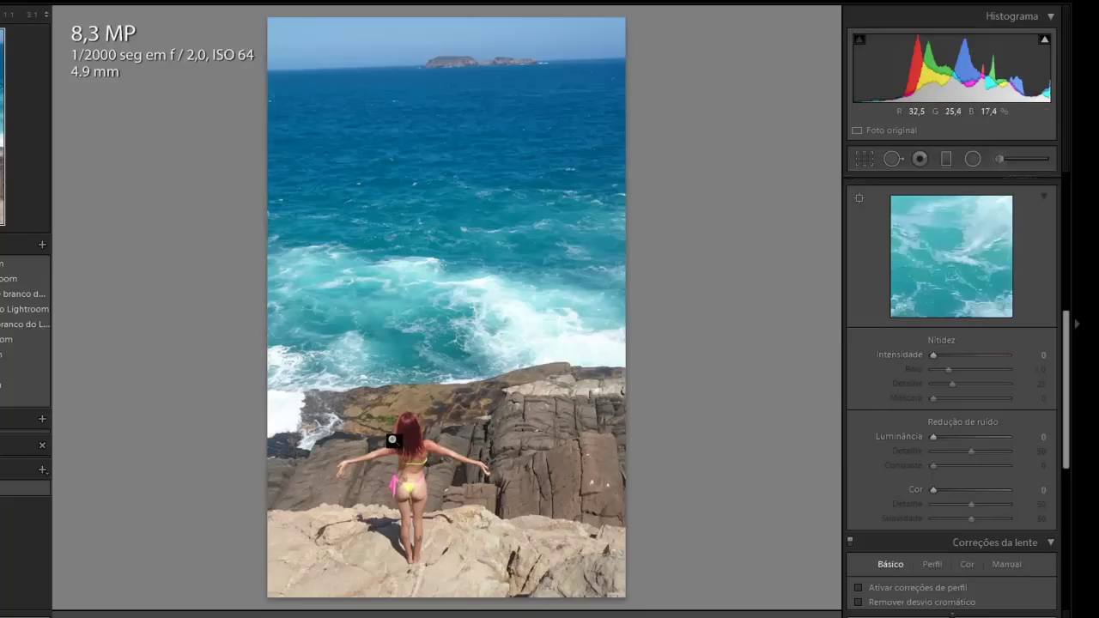
left_click(868, 159)
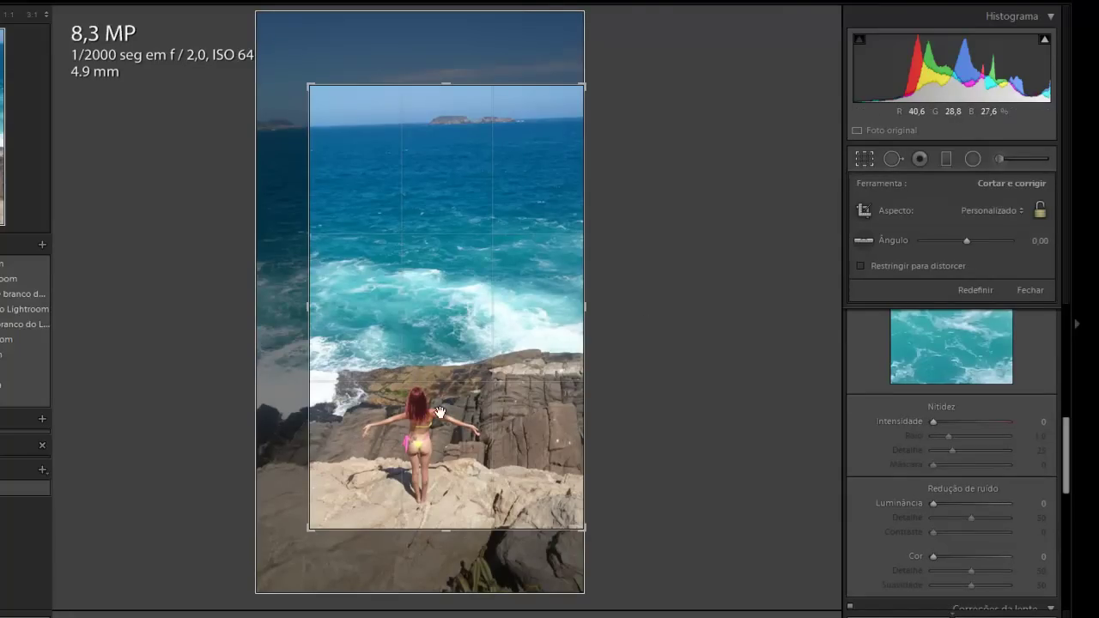
key("Return")
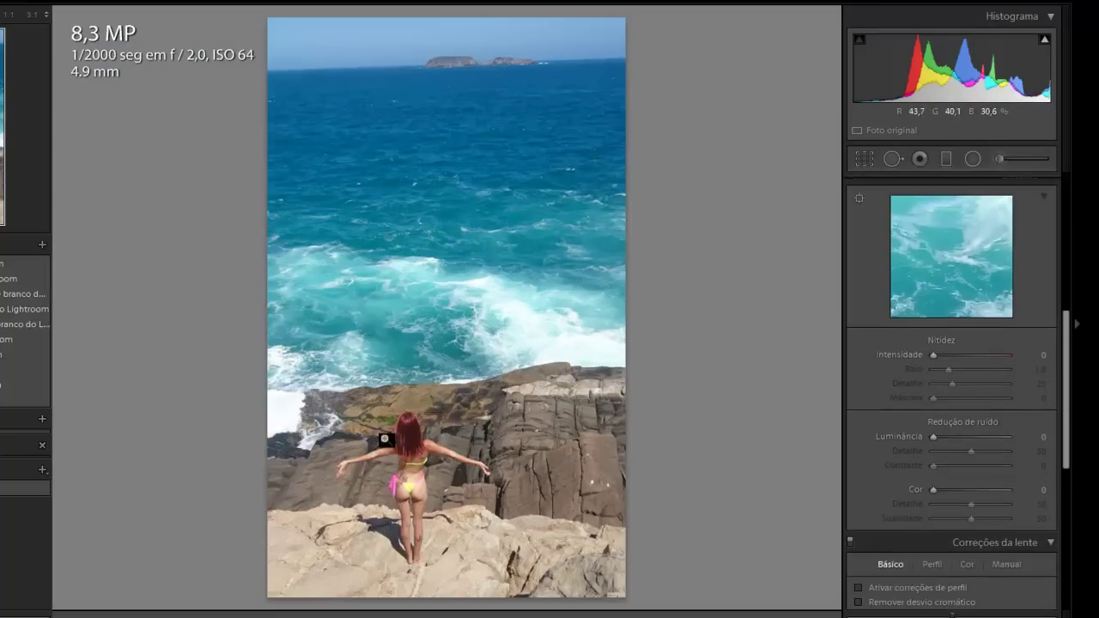